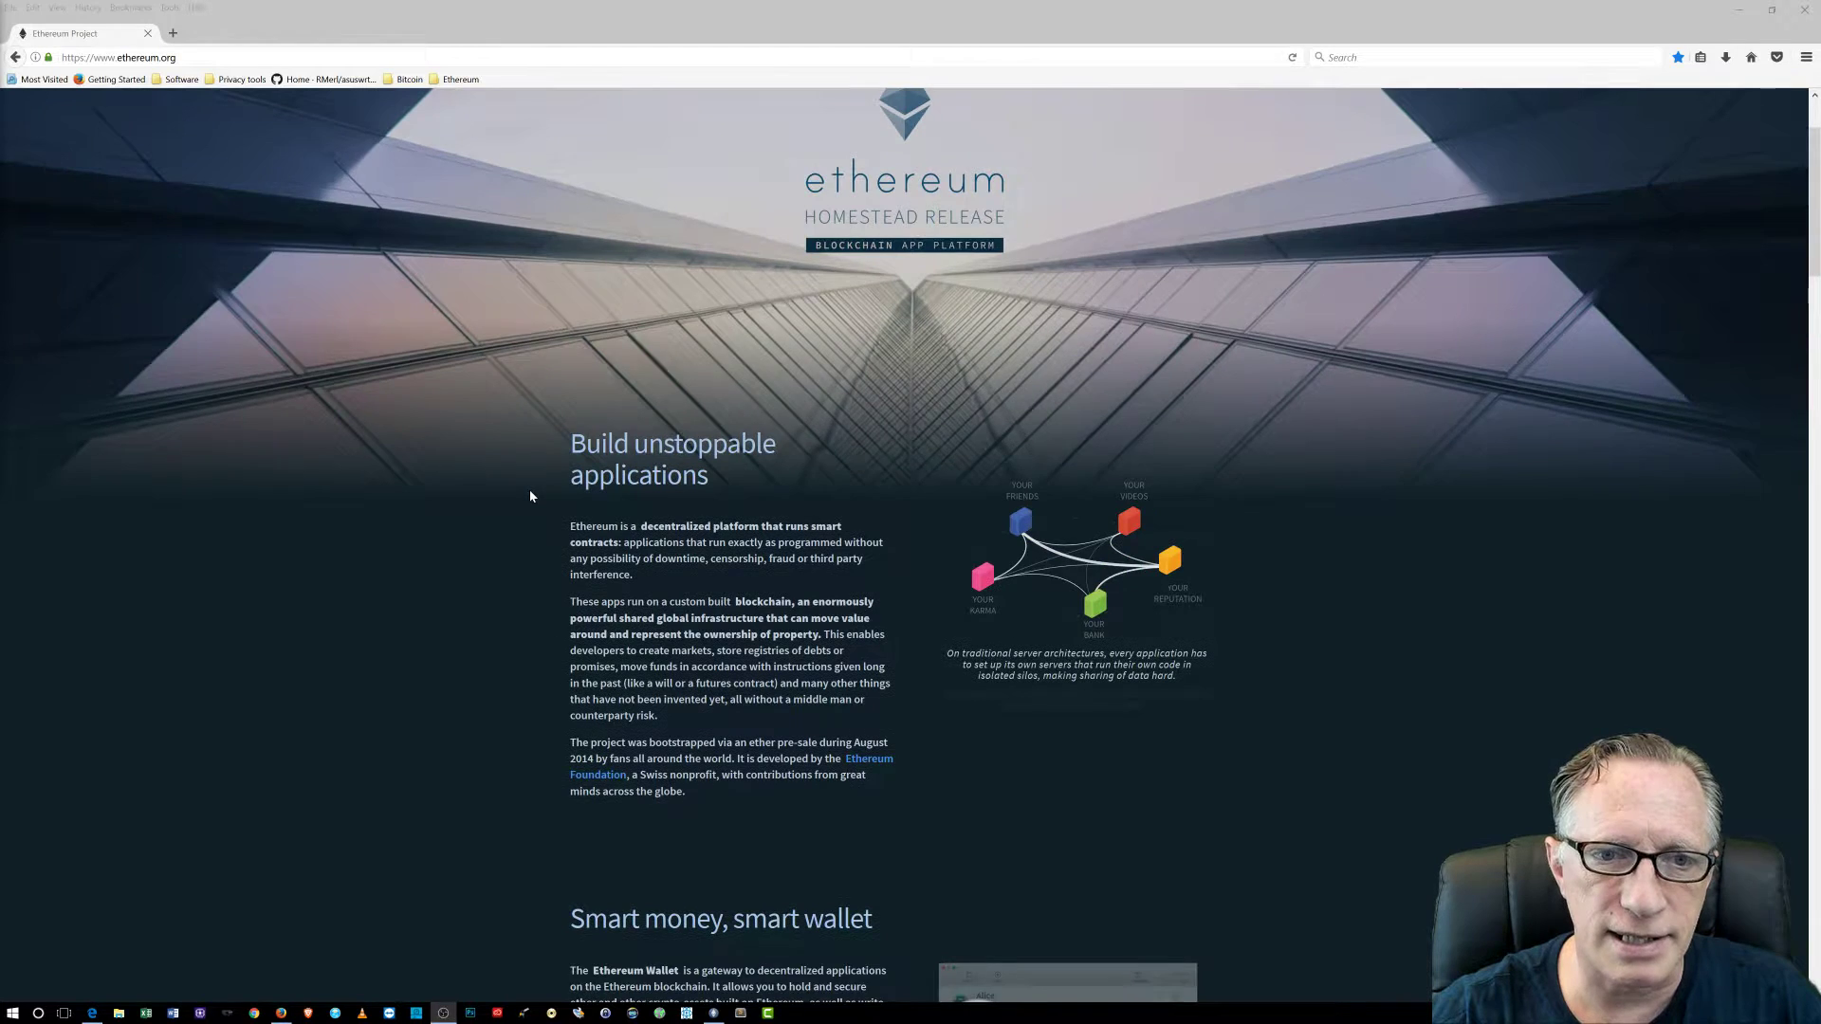
Bring the Ethereum Wallet window in front of the ethereum.org page in Firefox.
scroll(505, 538, up, 3)
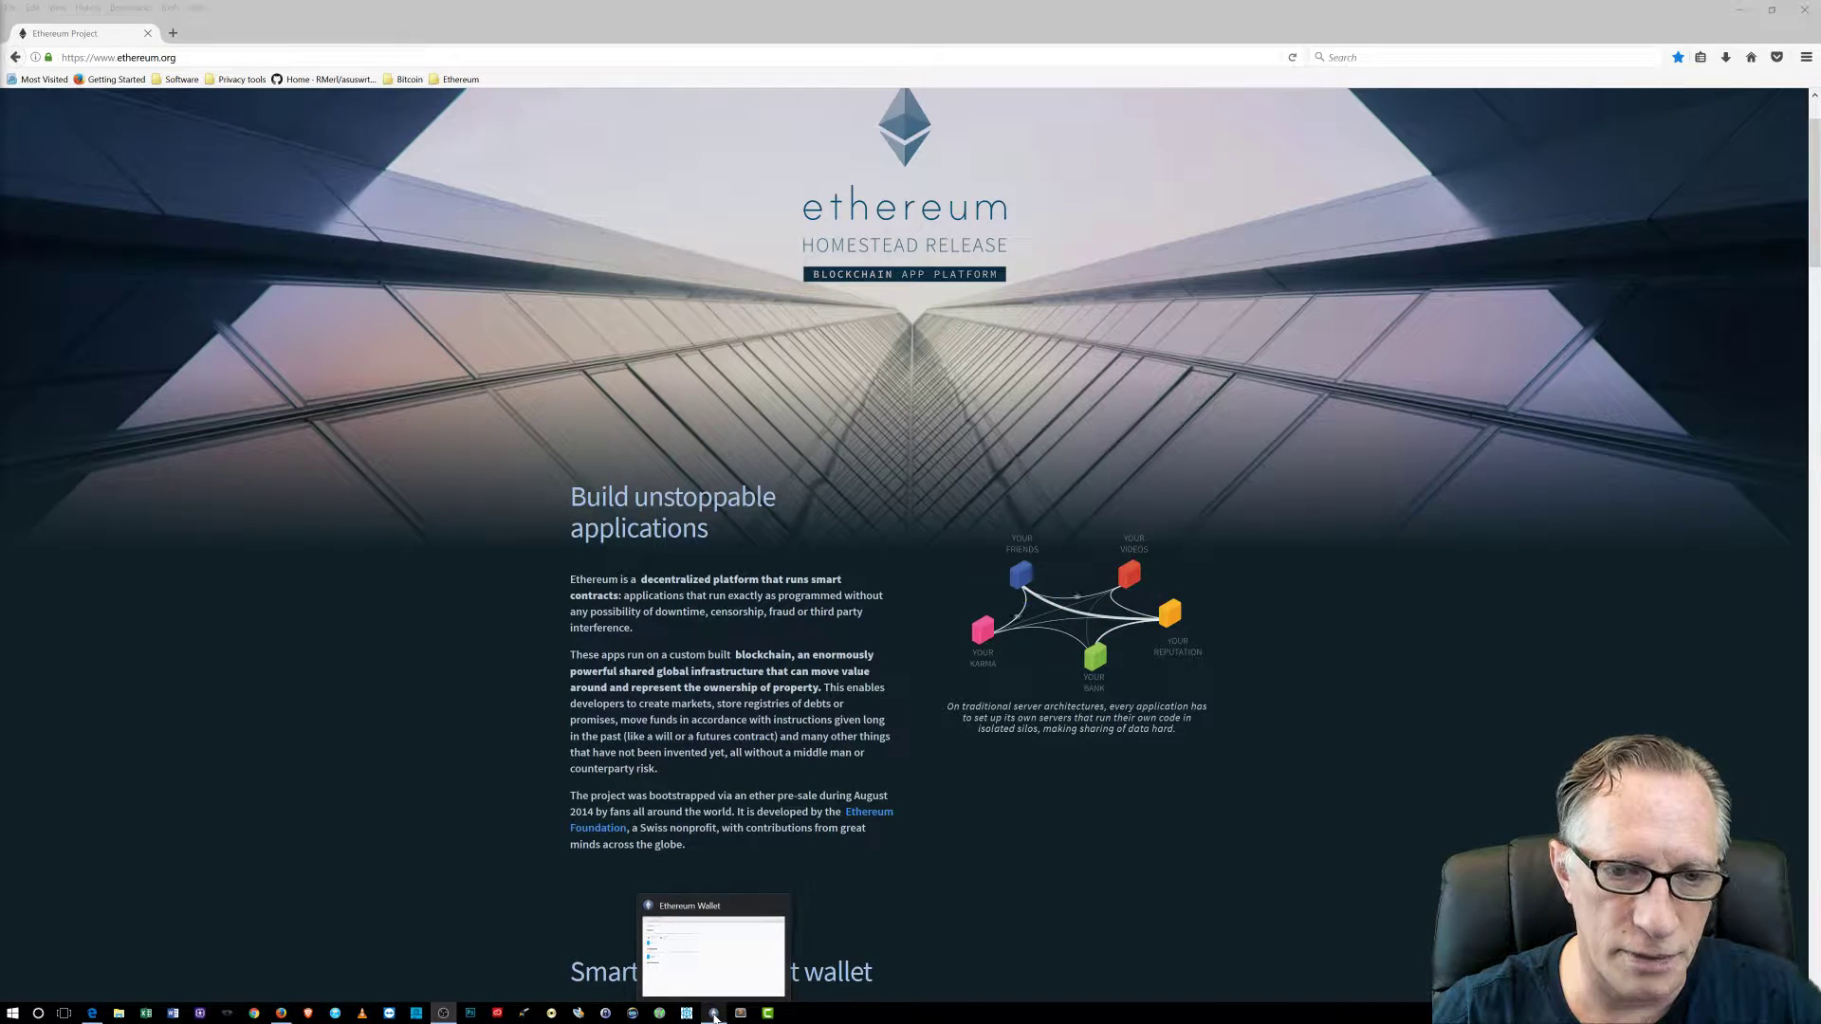
click(715, 1016)
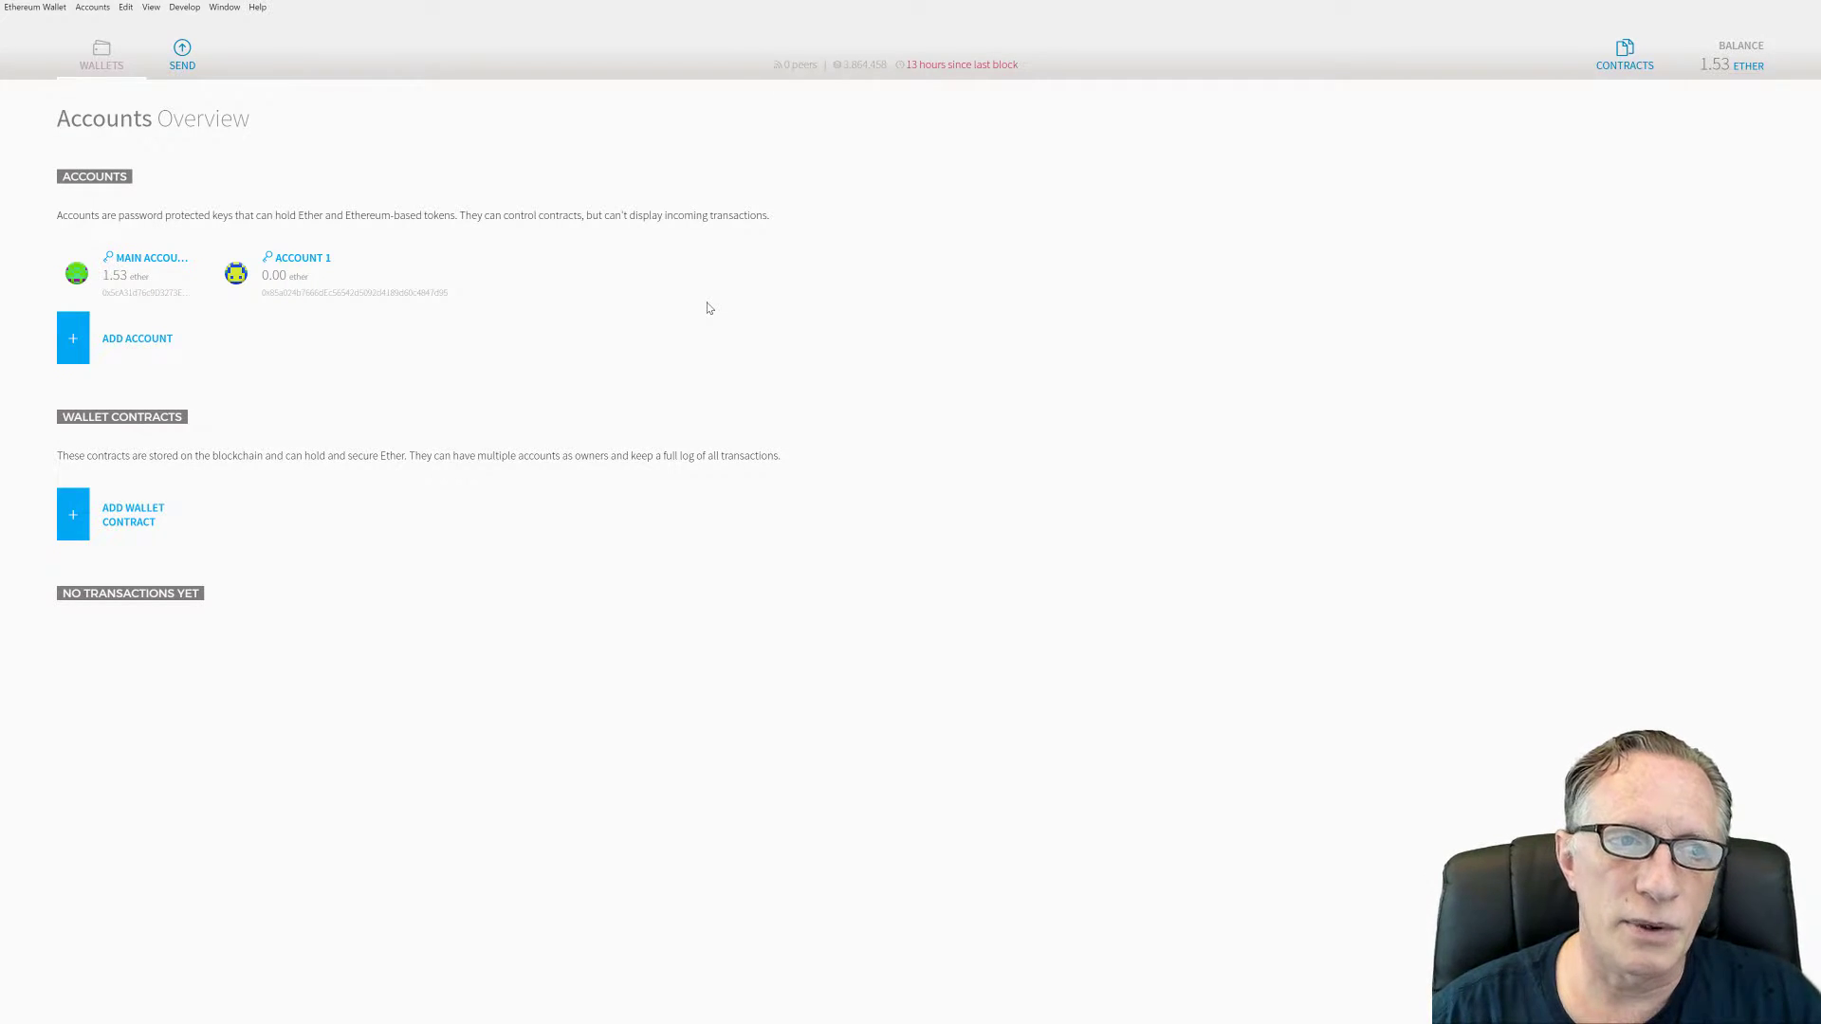
Open the accounts backup folder through the Accounts menu's Backup submenu.
click(94, 9)
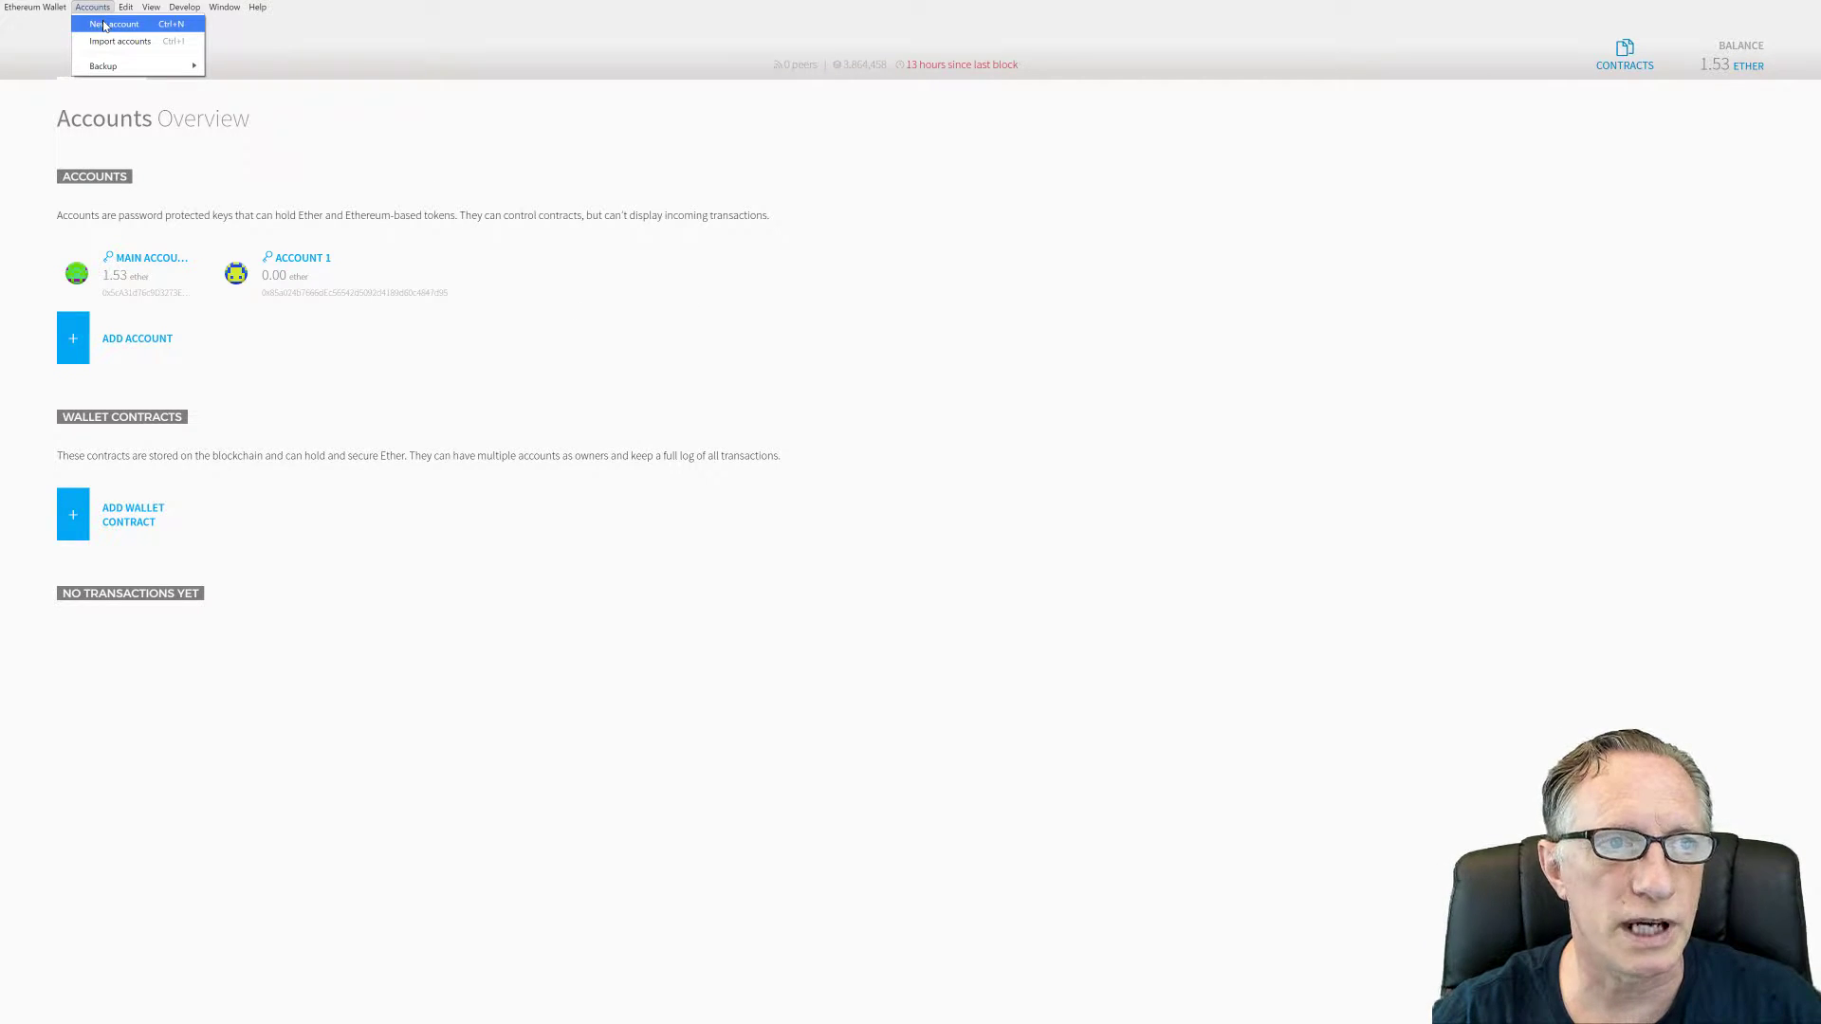
mouse_move(124, 72)
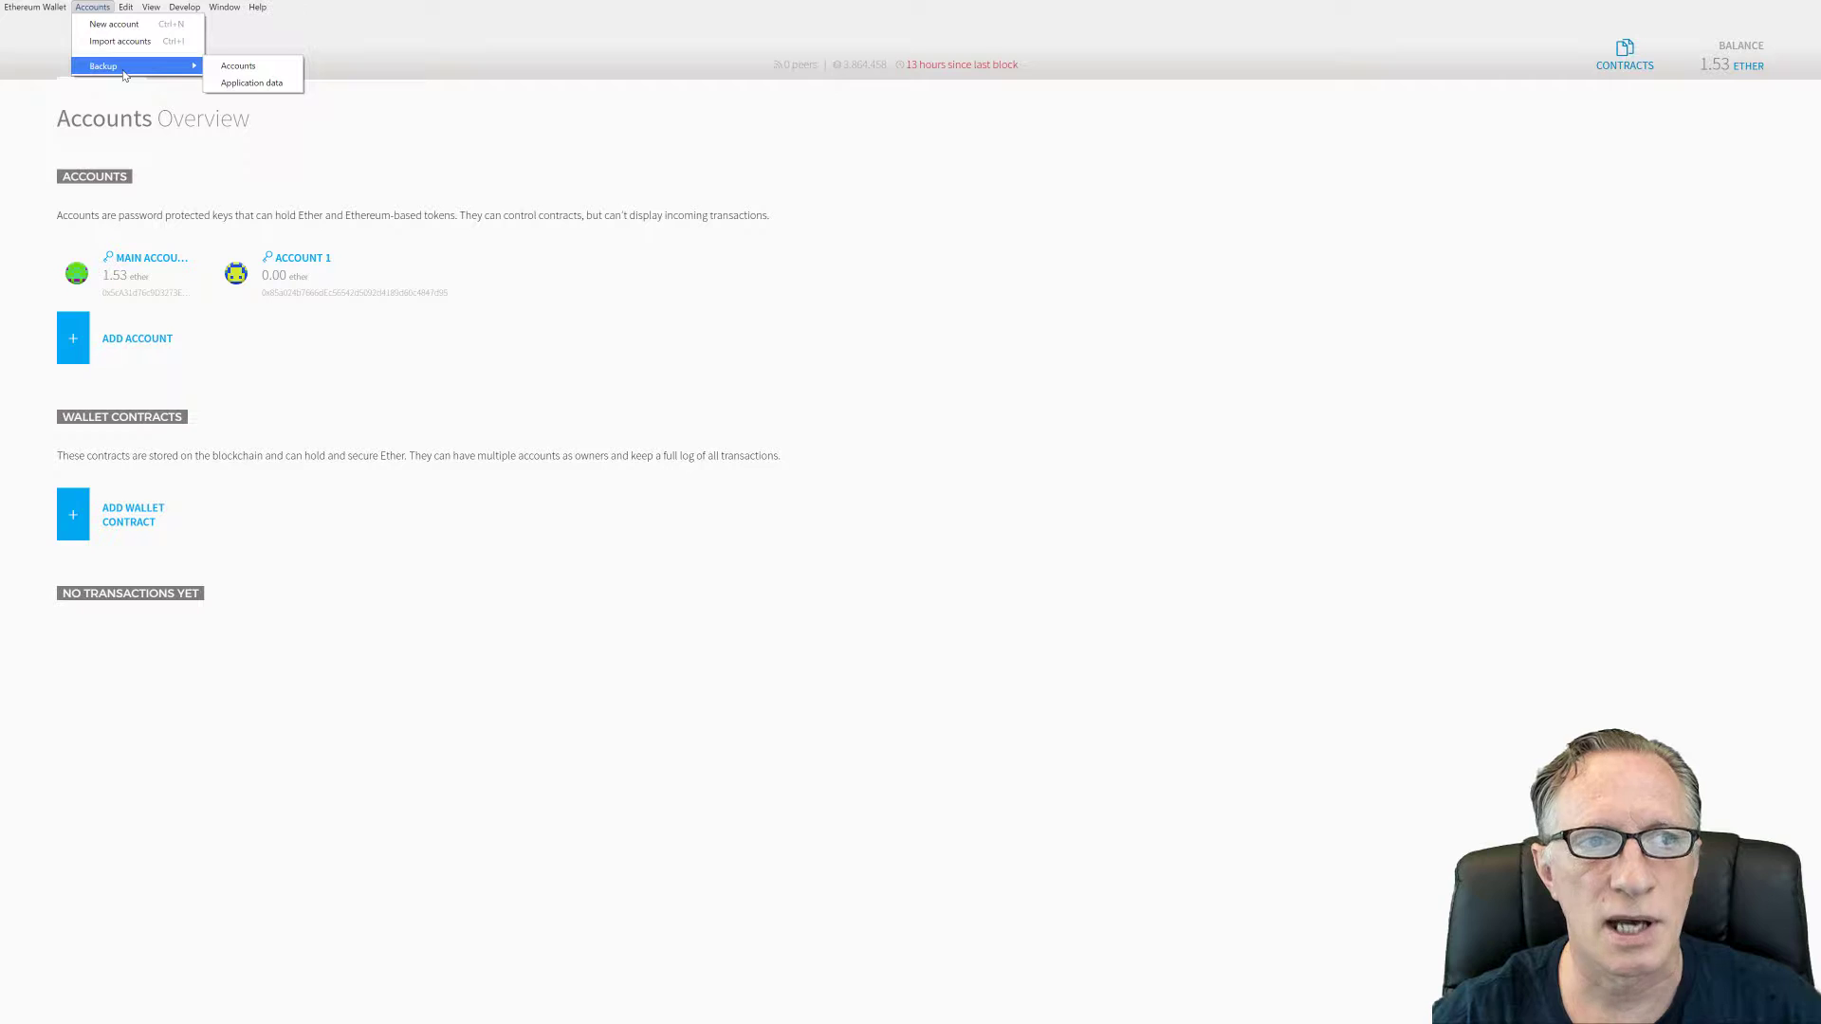
click(238, 65)
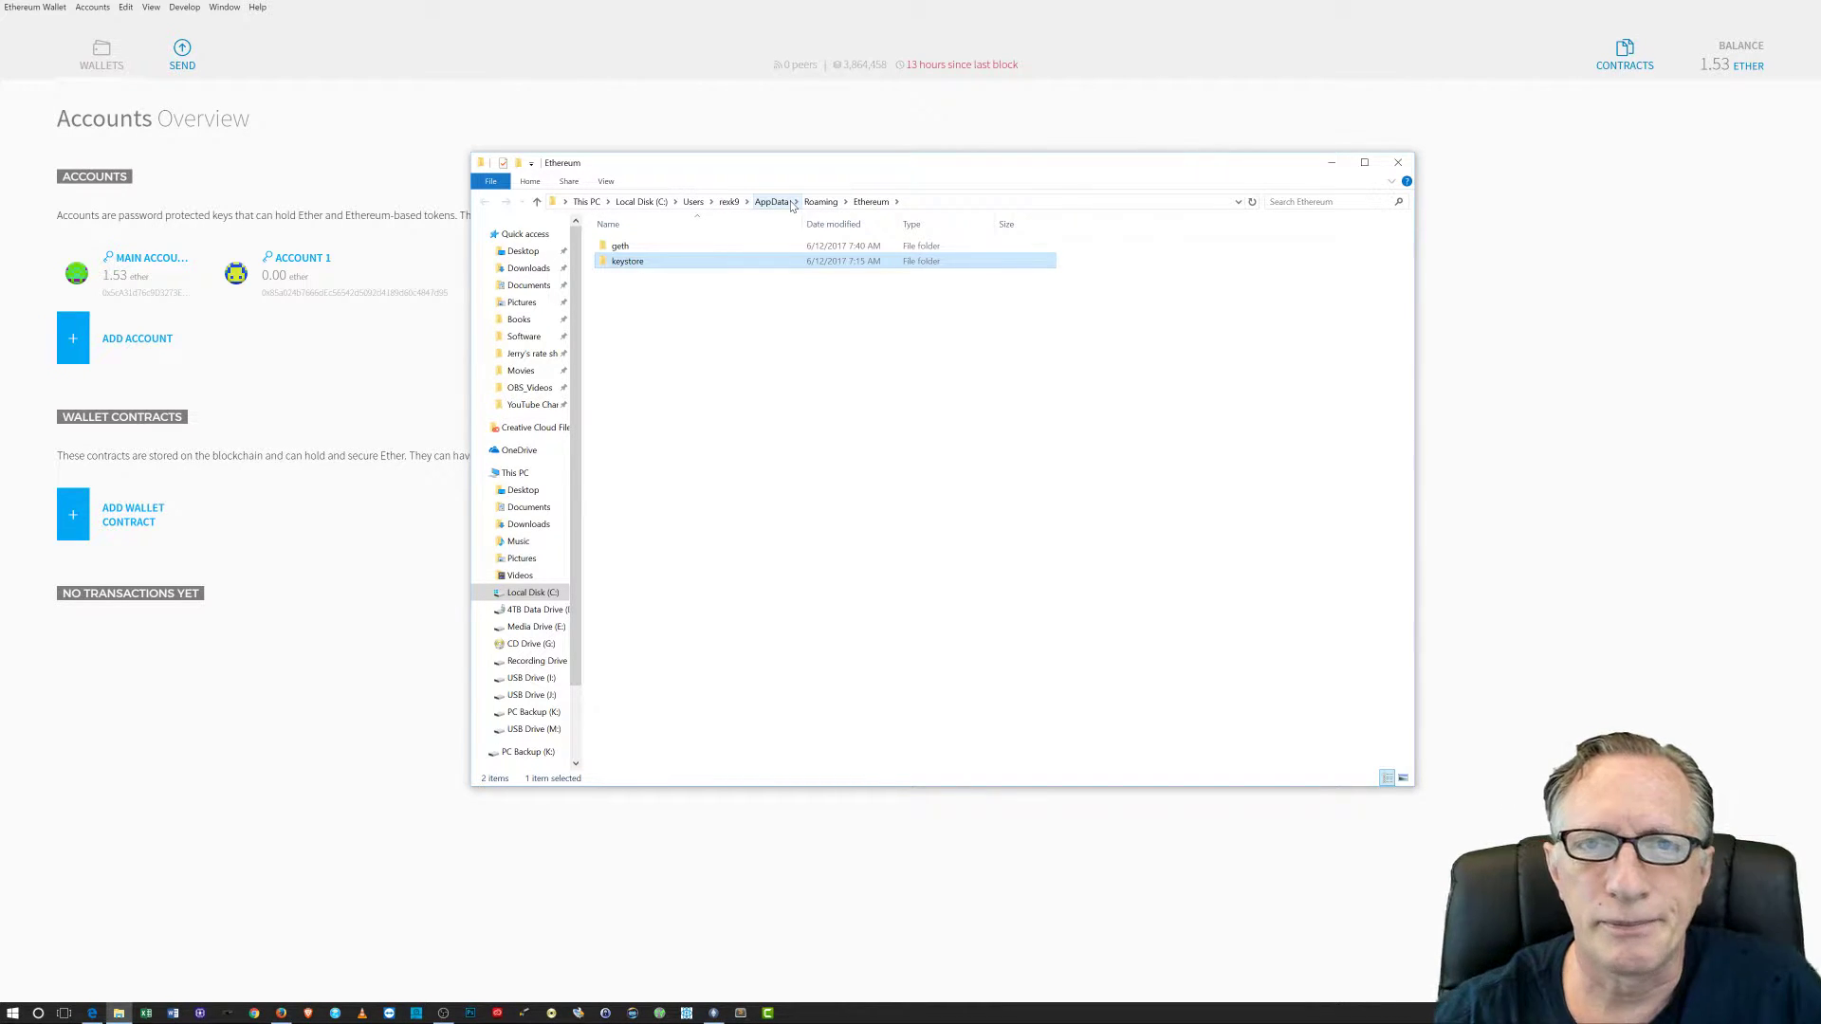
Inspect the key files in the keystore folder, then switch back to the Ethereum Wallet window.
drag(899, 174, 883, 141)
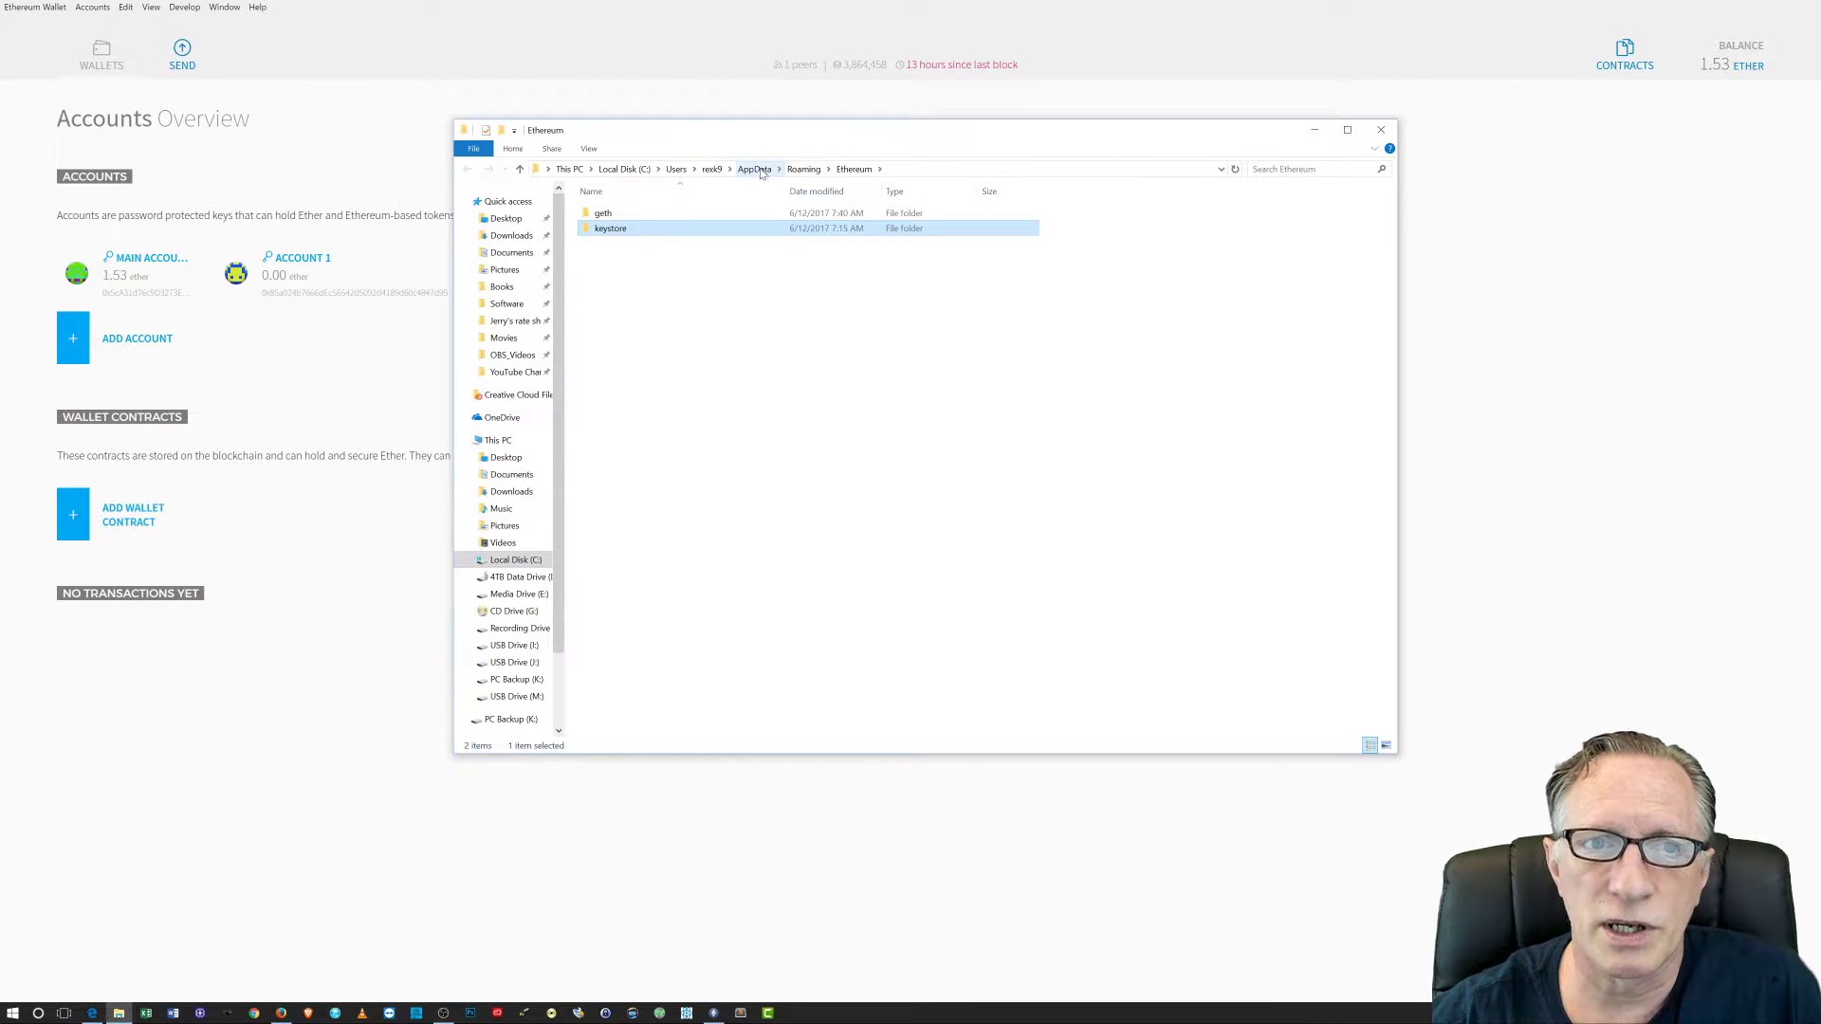
double_click(635, 229)
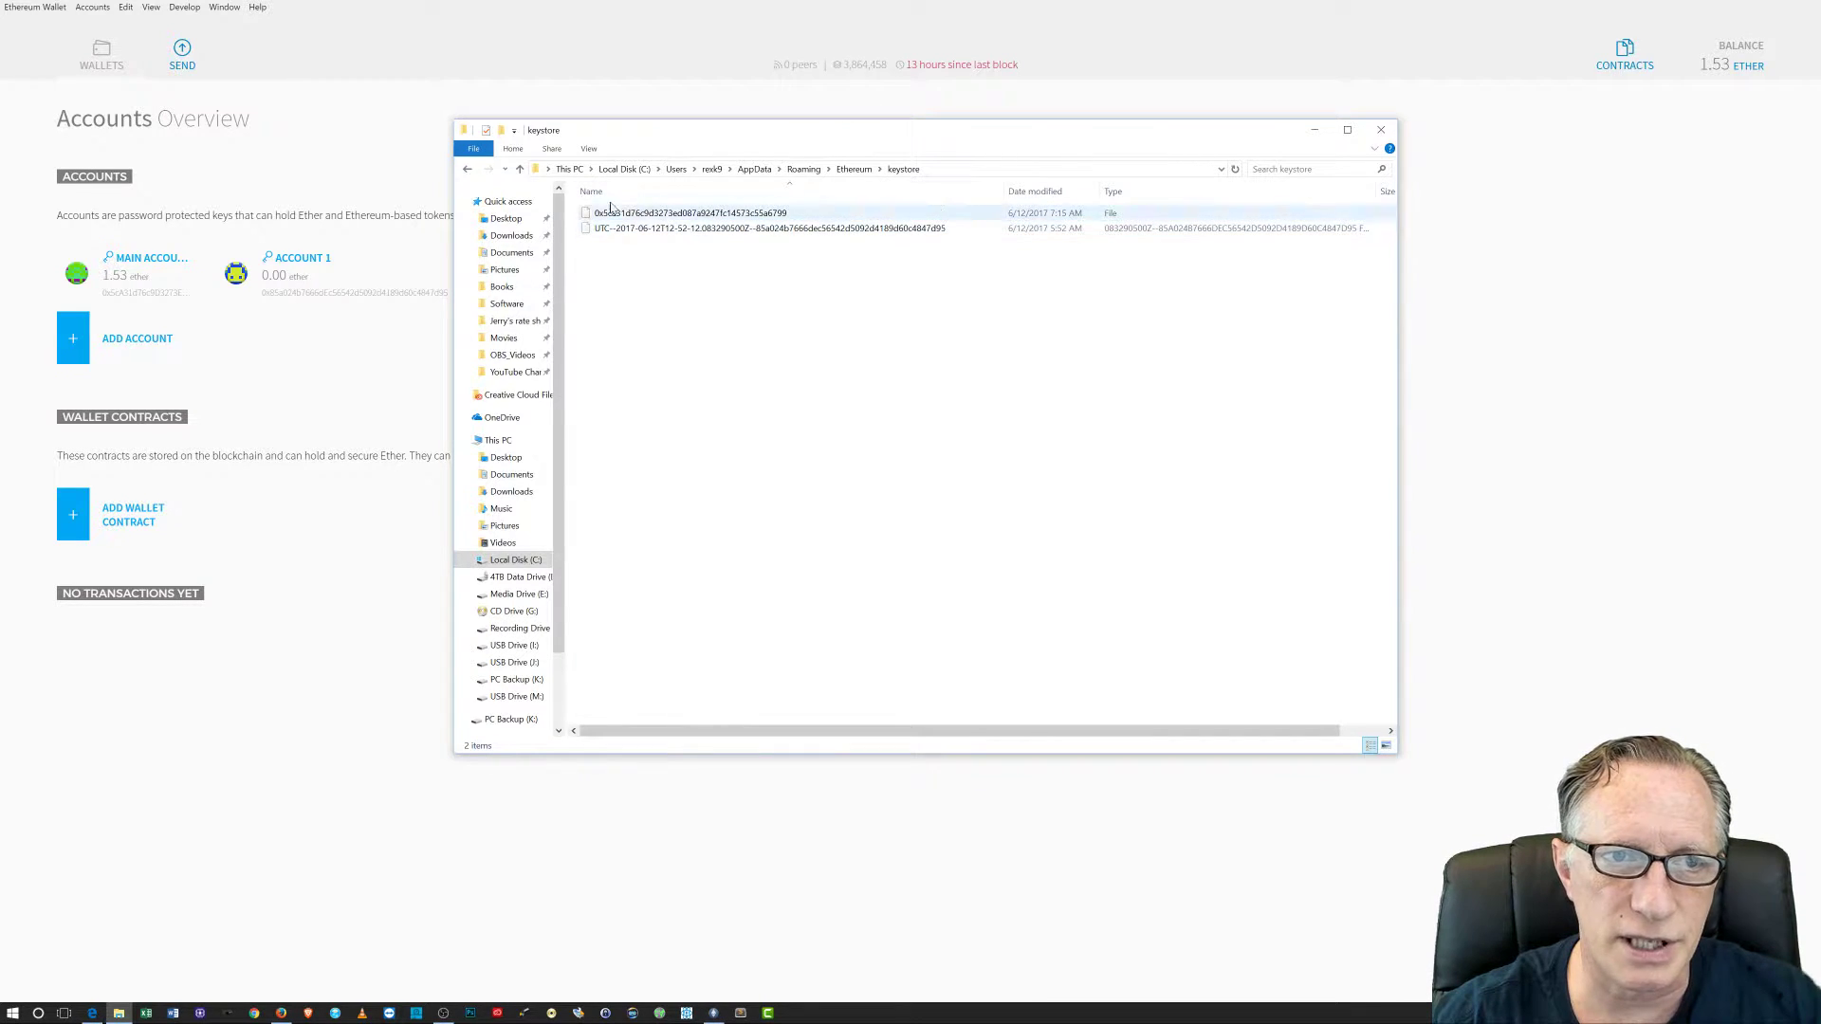
click(465, 170)
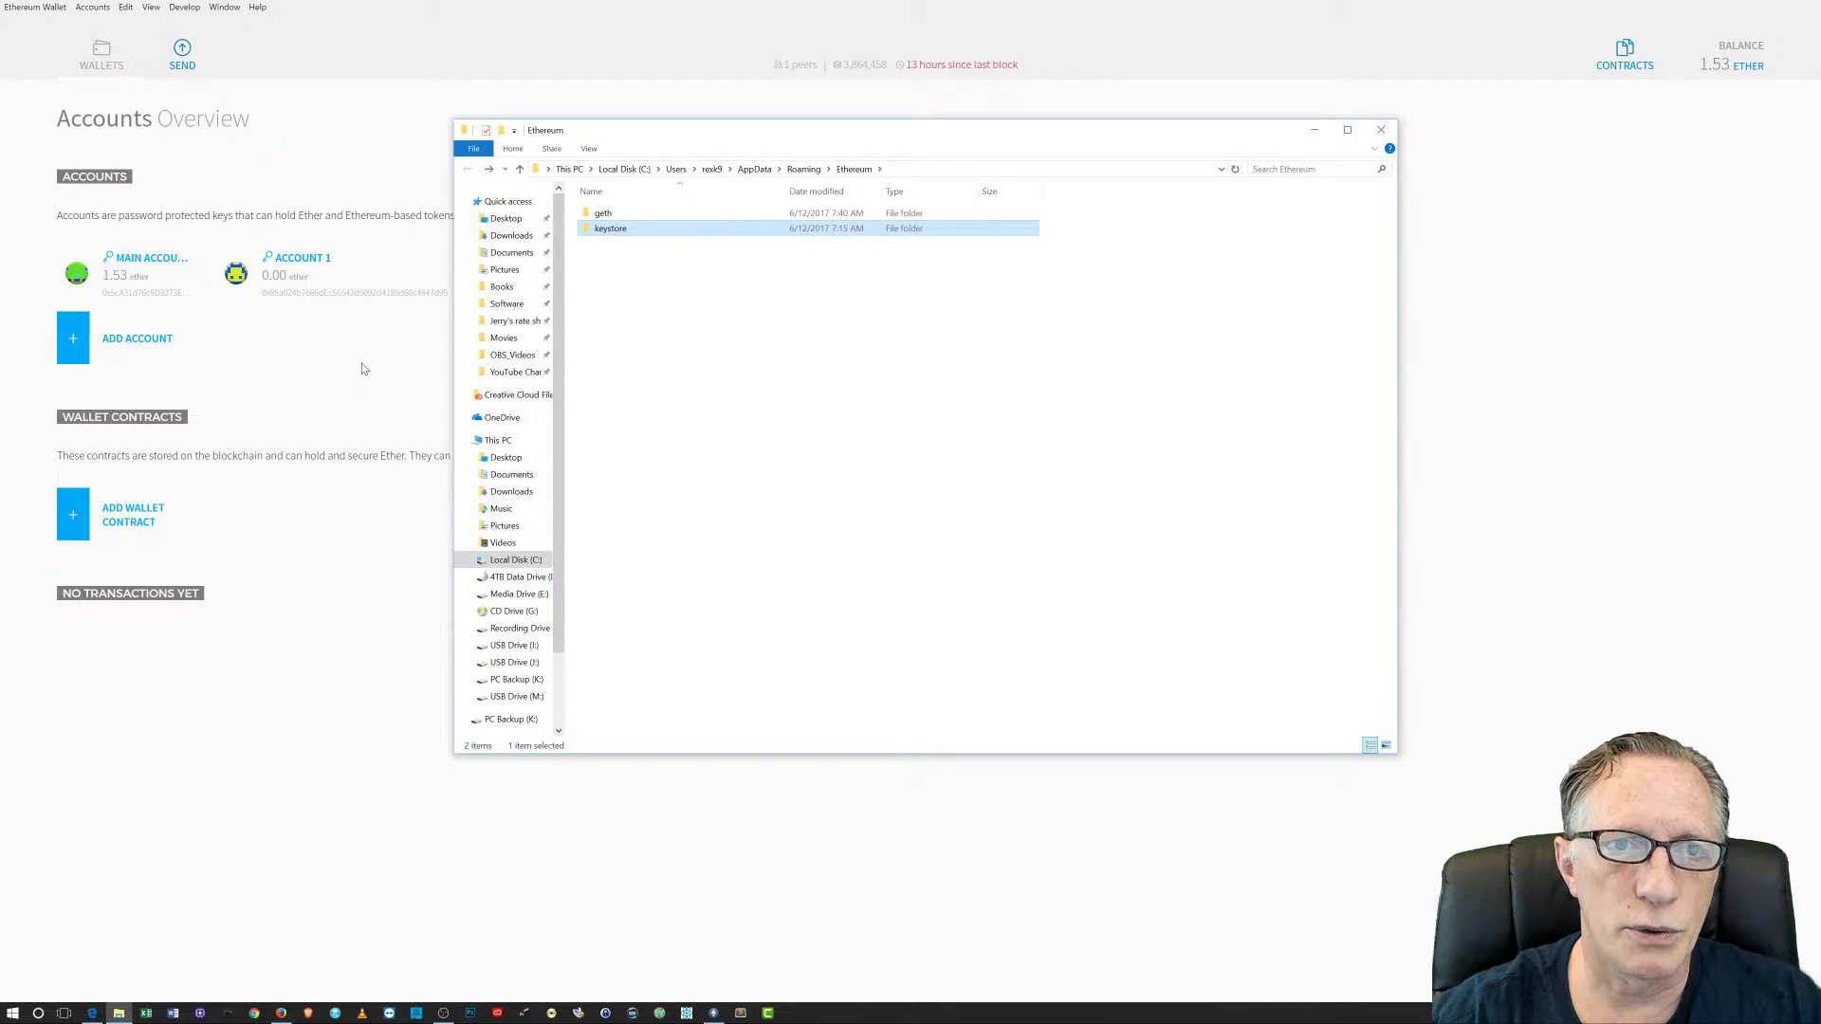
click(363, 369)
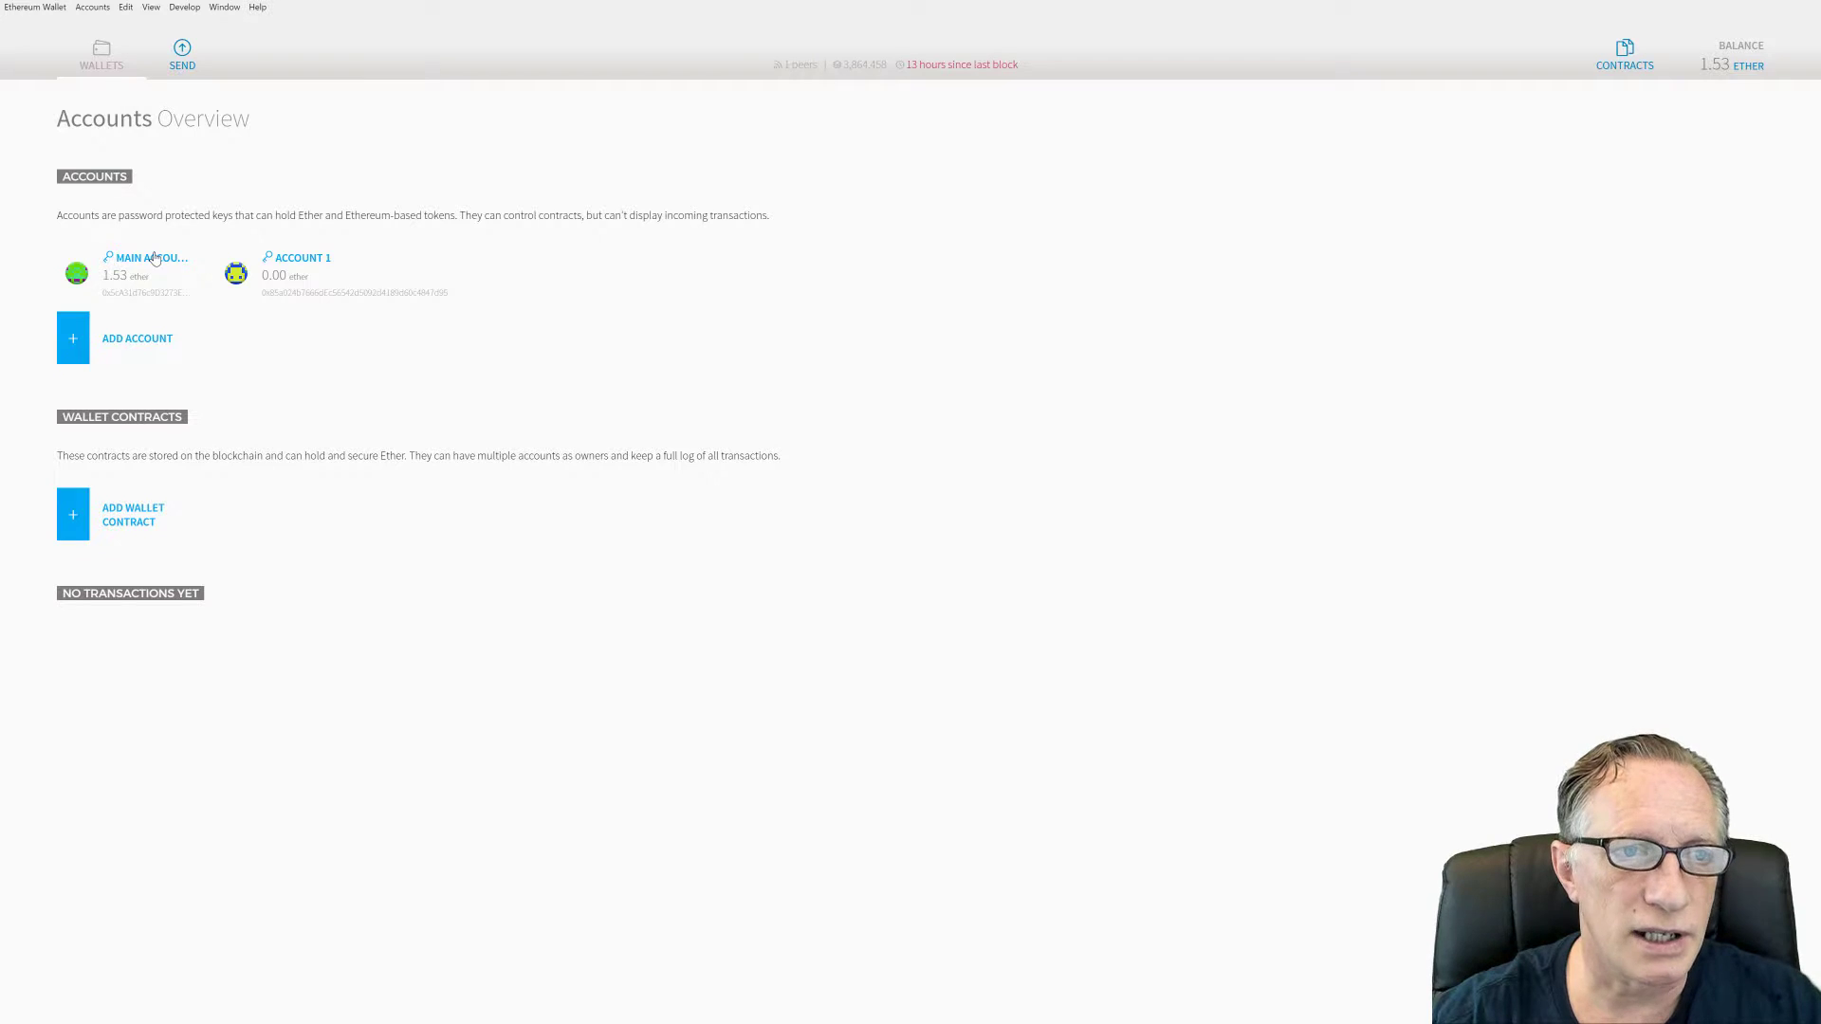
View Account 1 and its Transfer Ether & Tokens page, then return to Account 1's details.
click(316, 269)
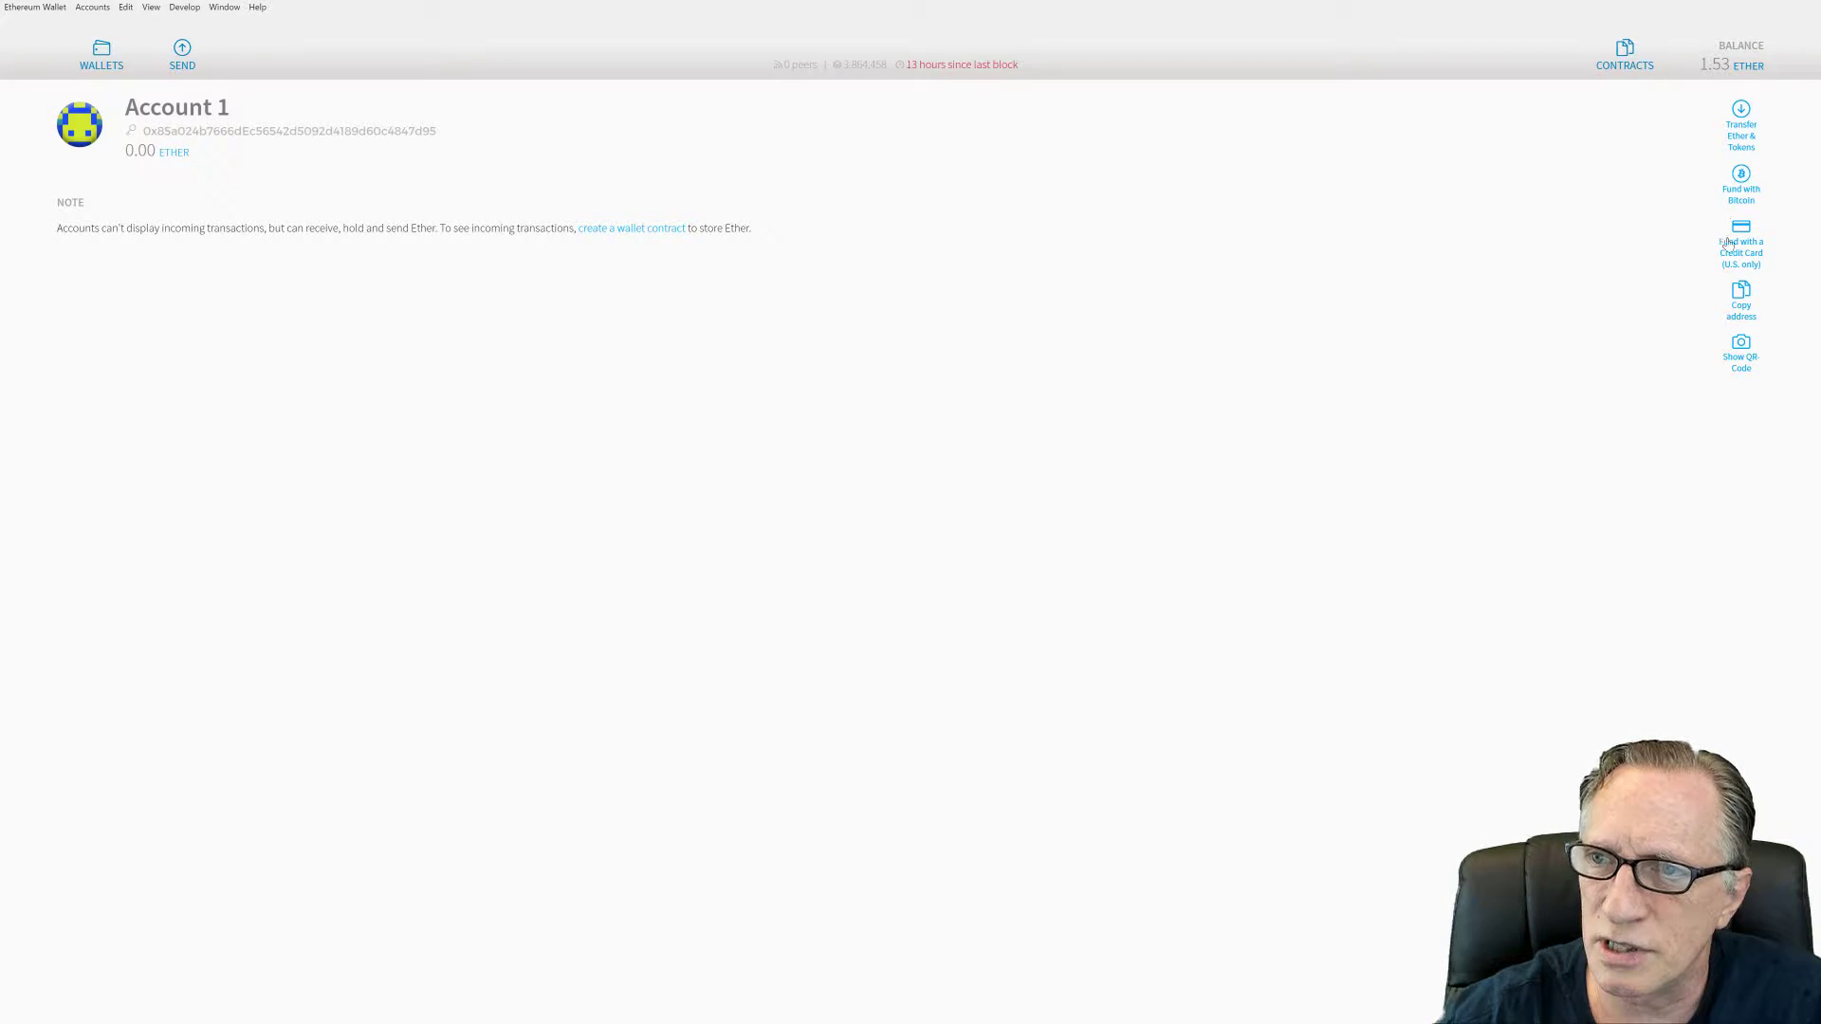
click(1741, 111)
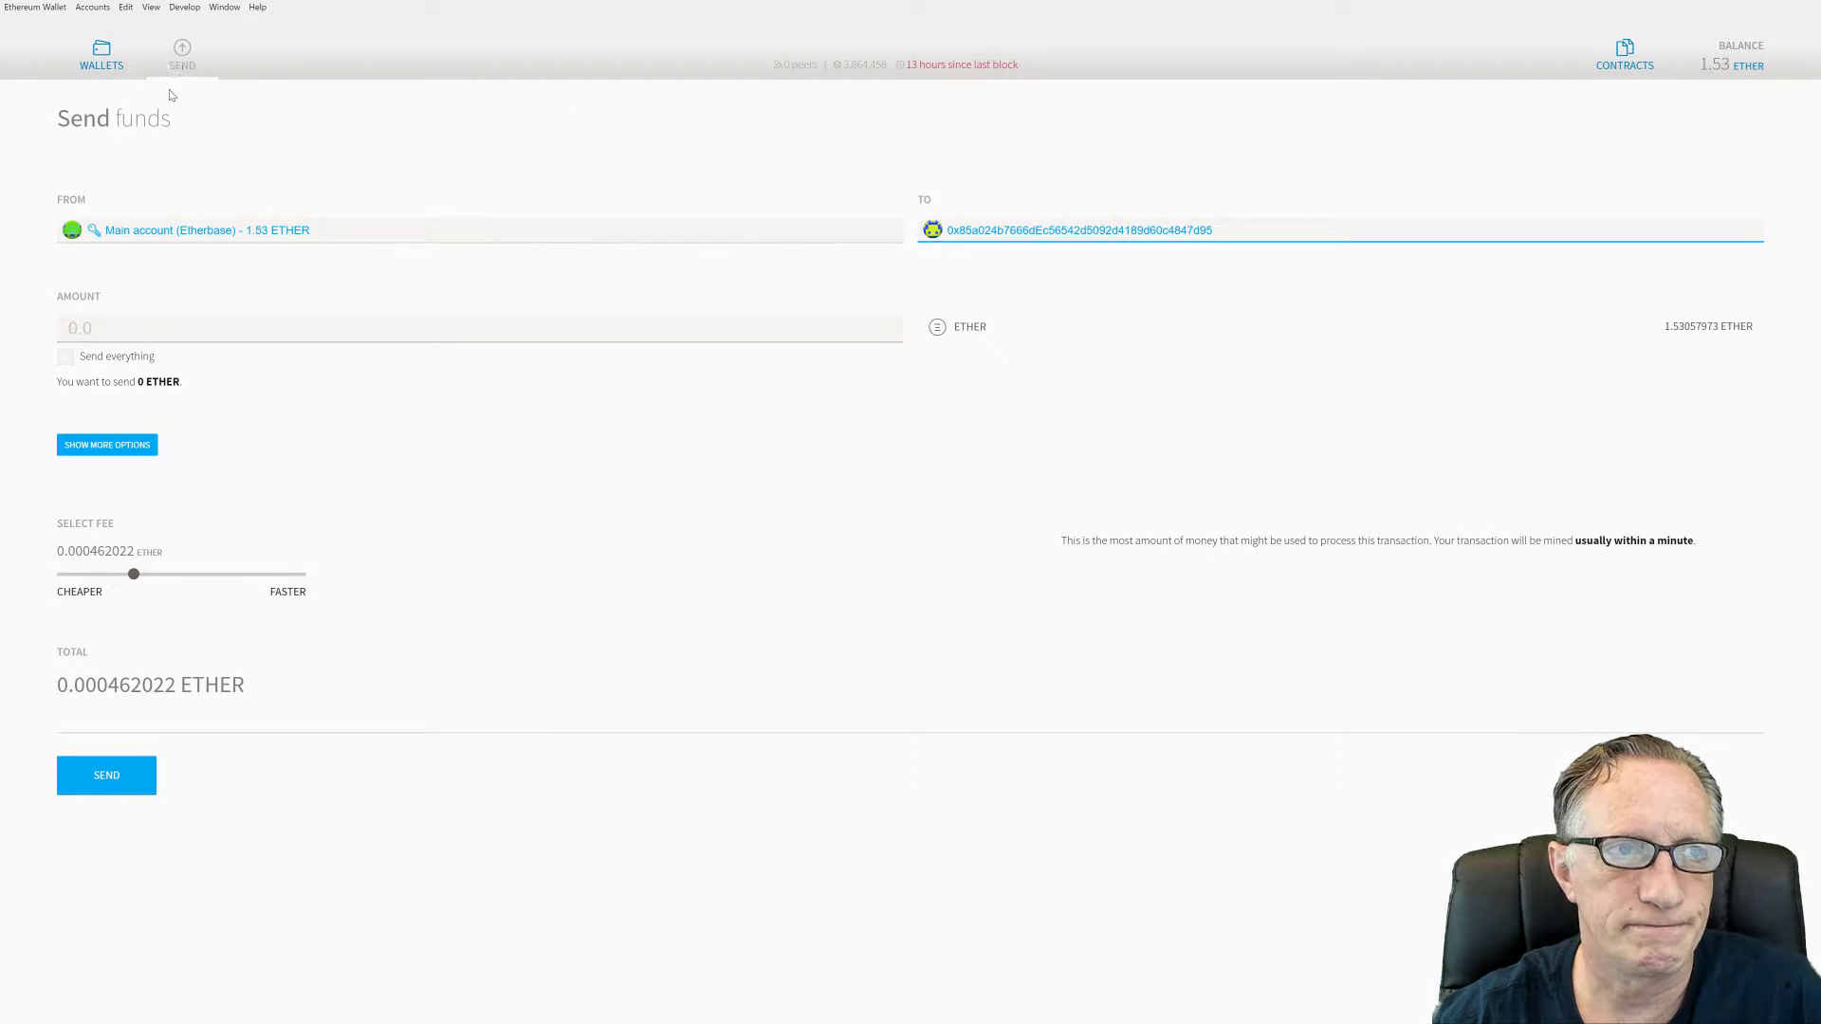
click(106, 59)
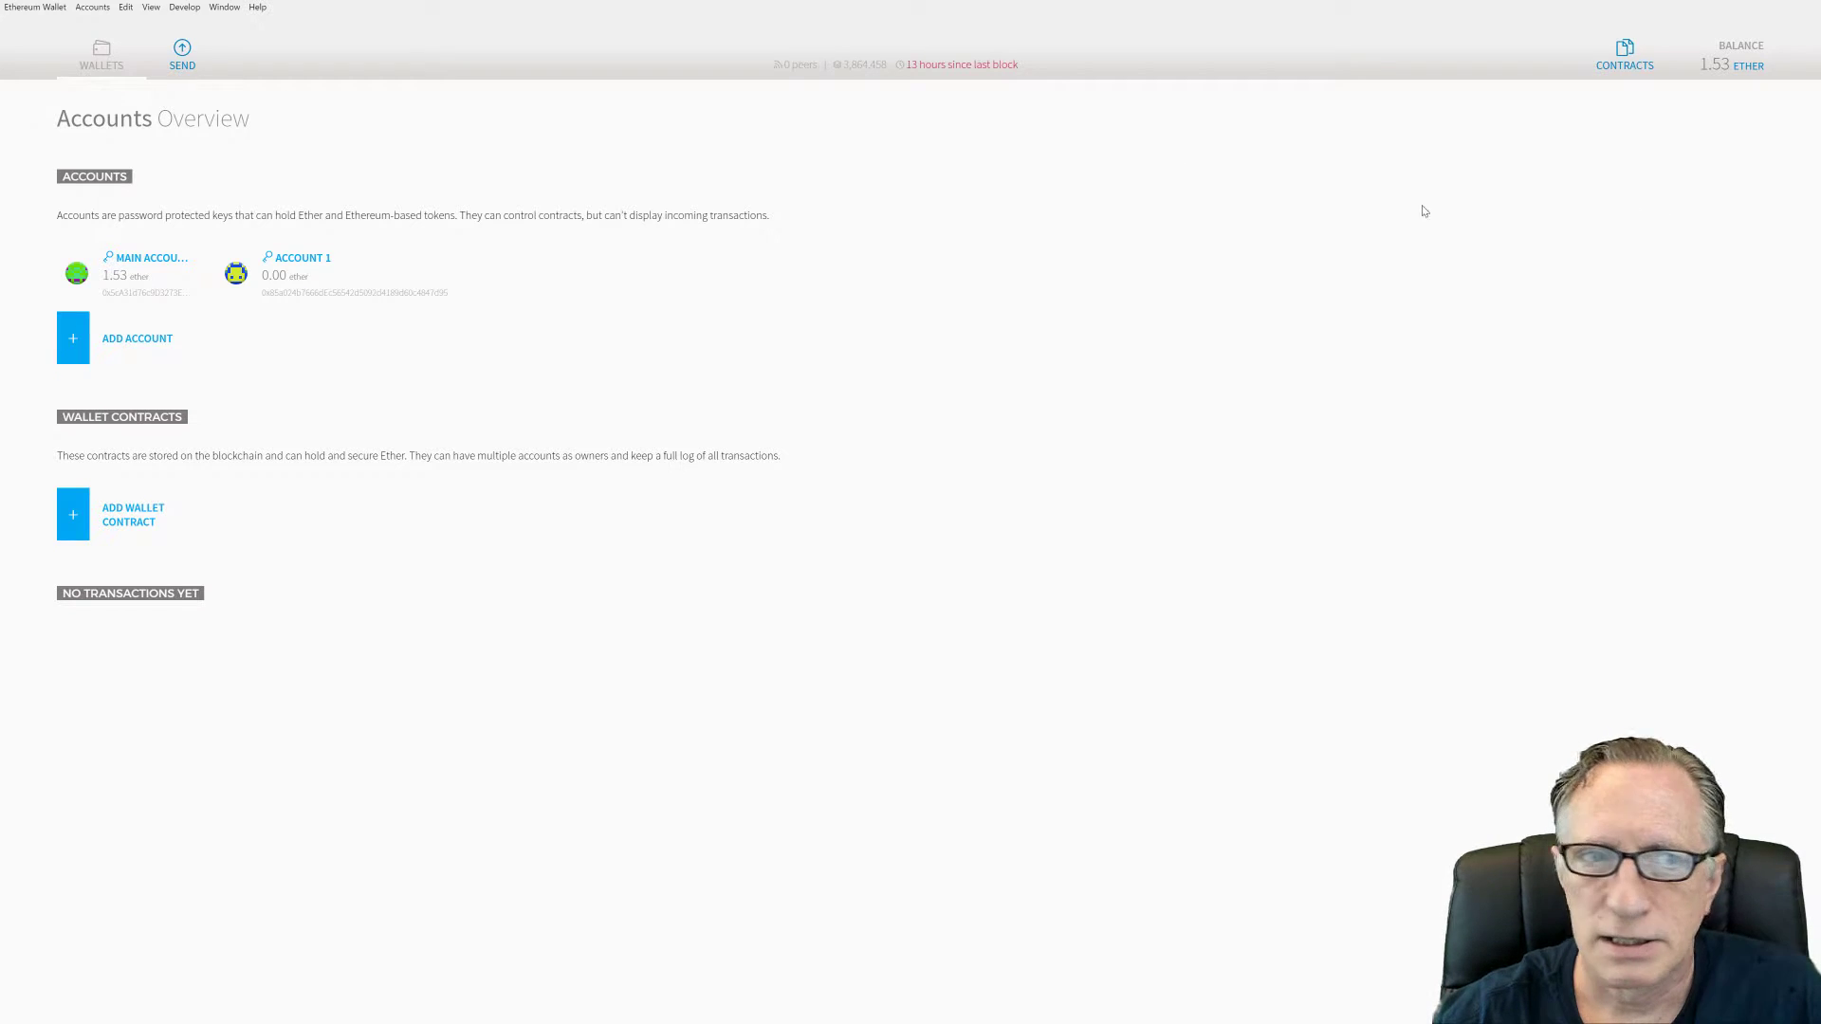
click(327, 276)
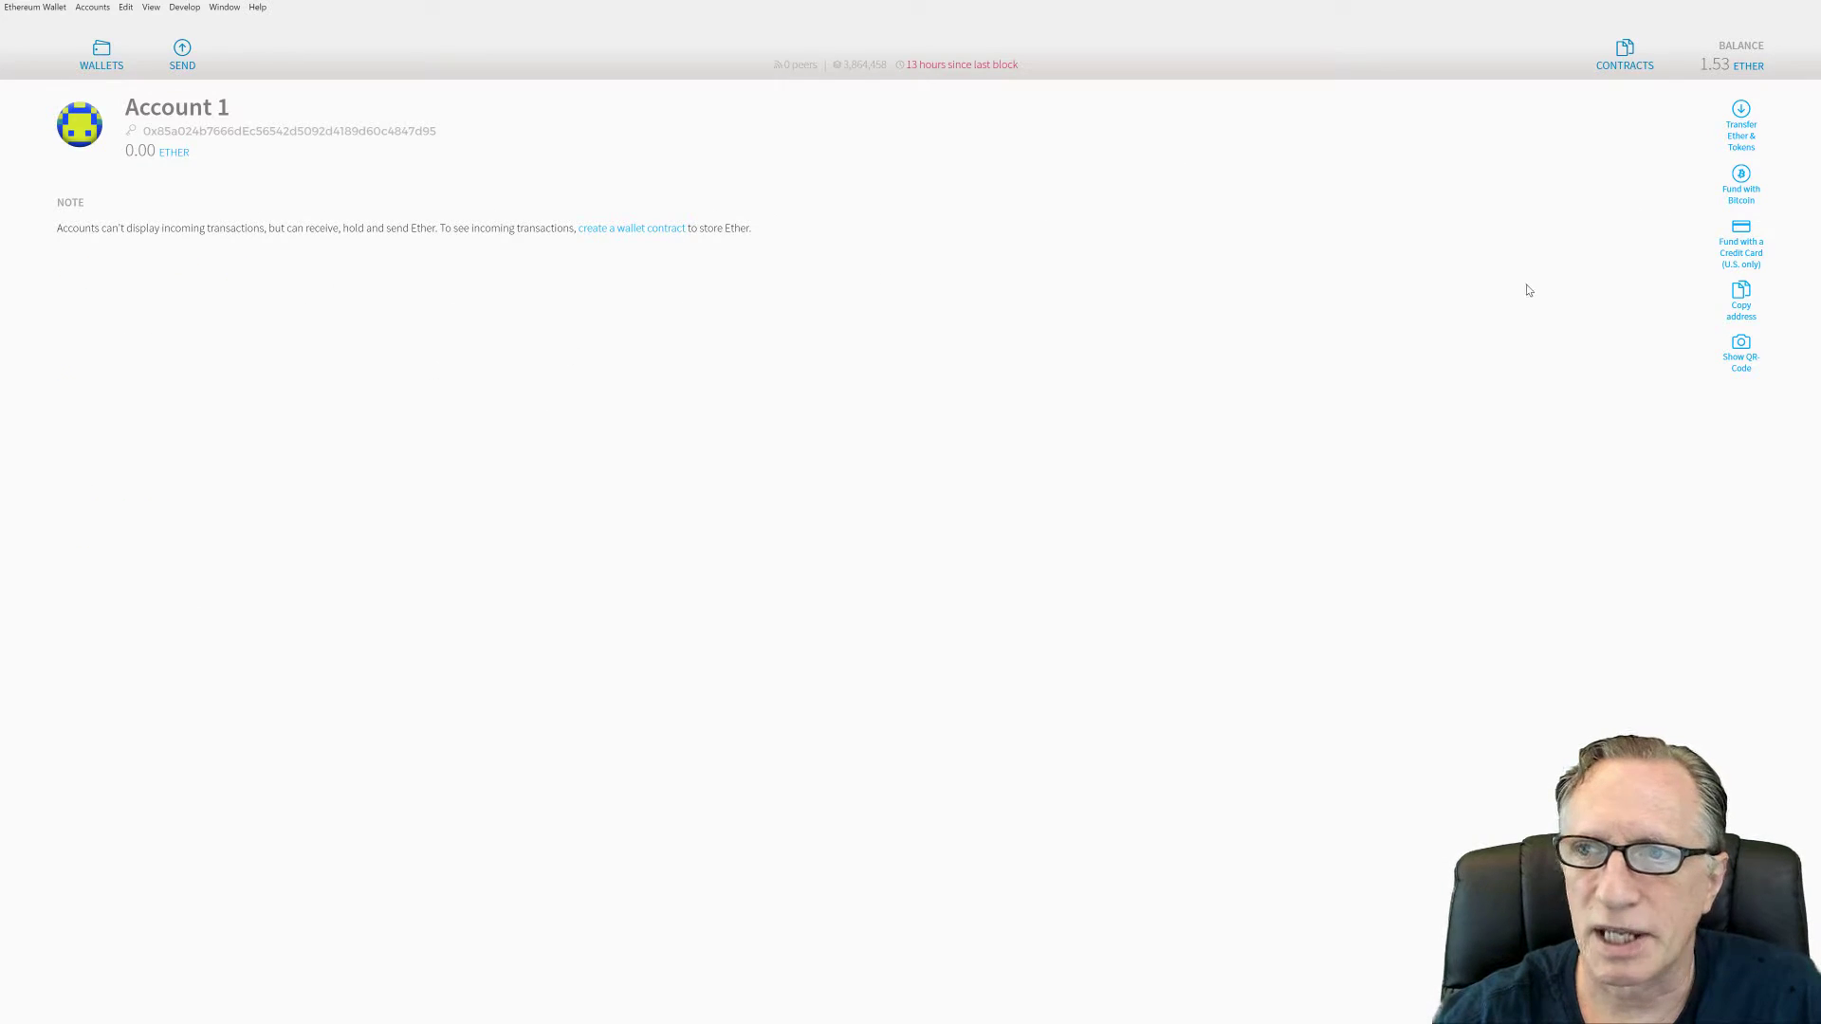
Start funding Account 1 with Bitcoin in the ShapeShift Shifty window, choosing Bitcoin as the payment coin.
click(1741, 185)
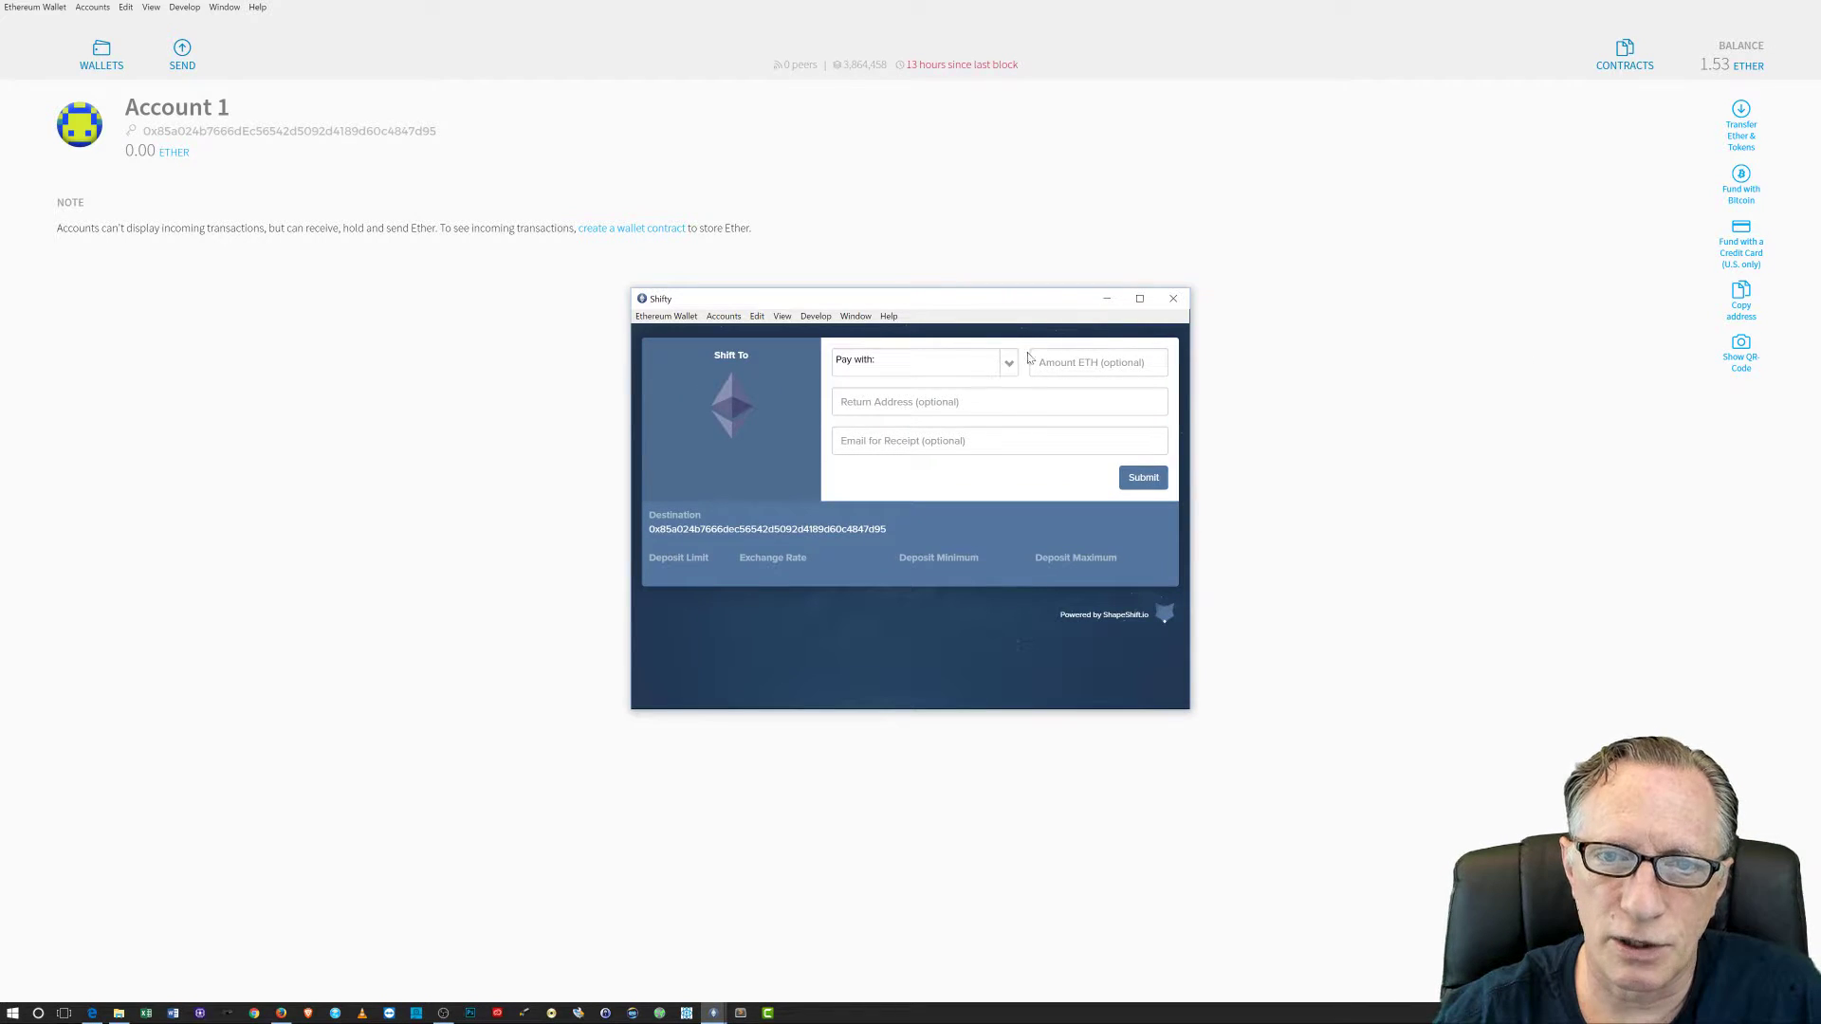
click(1010, 366)
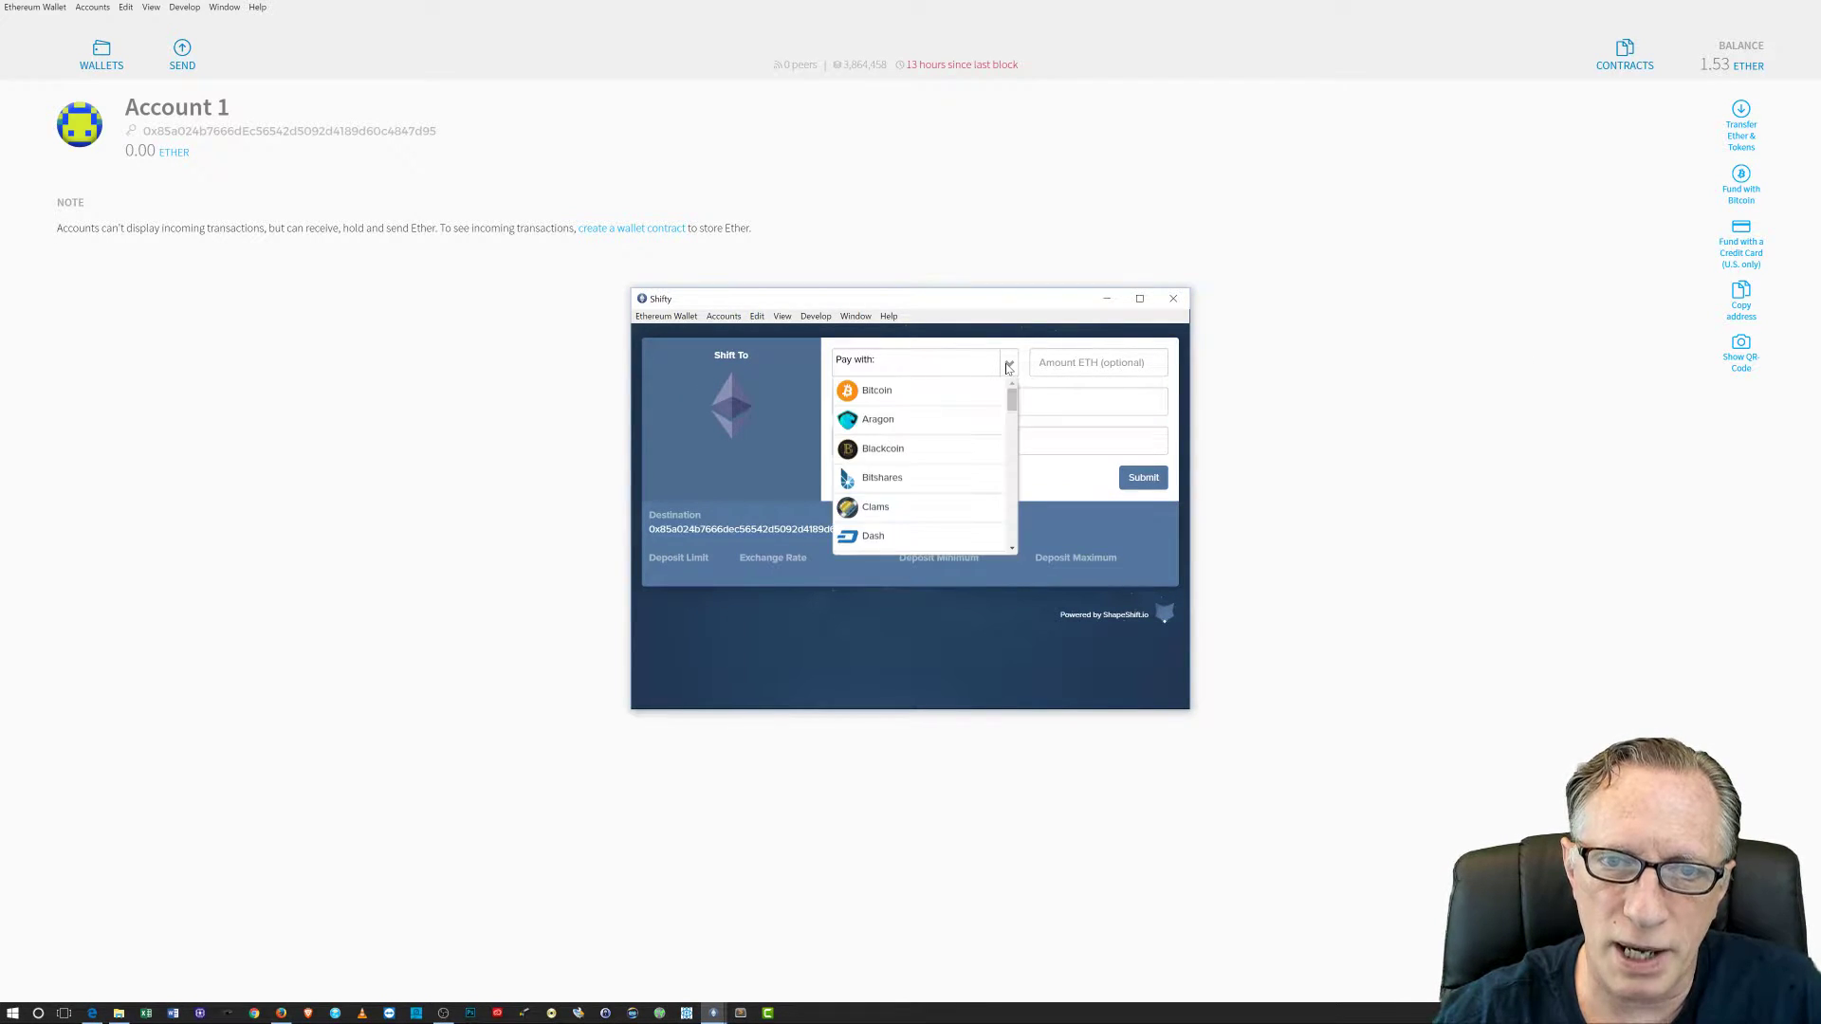
click(882, 390)
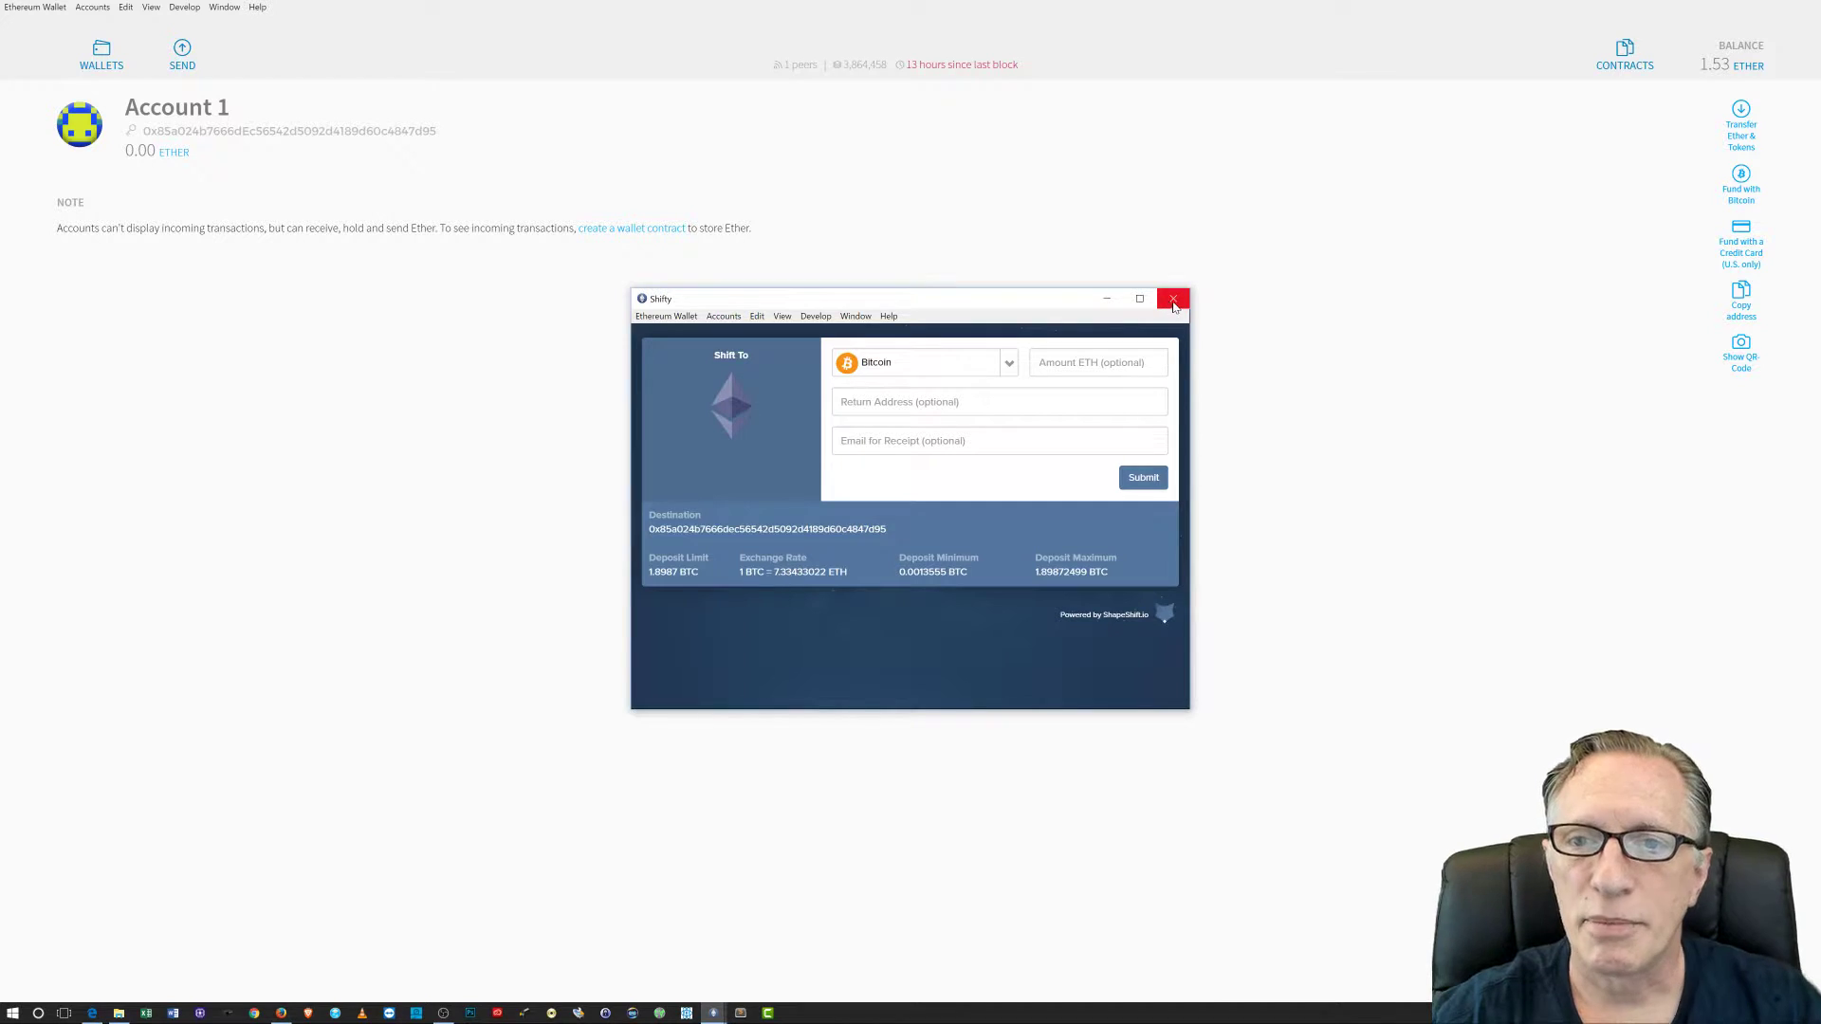
Close the Shifty window and start a $50 Coinbase credit-card ether purchase.
click(1176, 302)
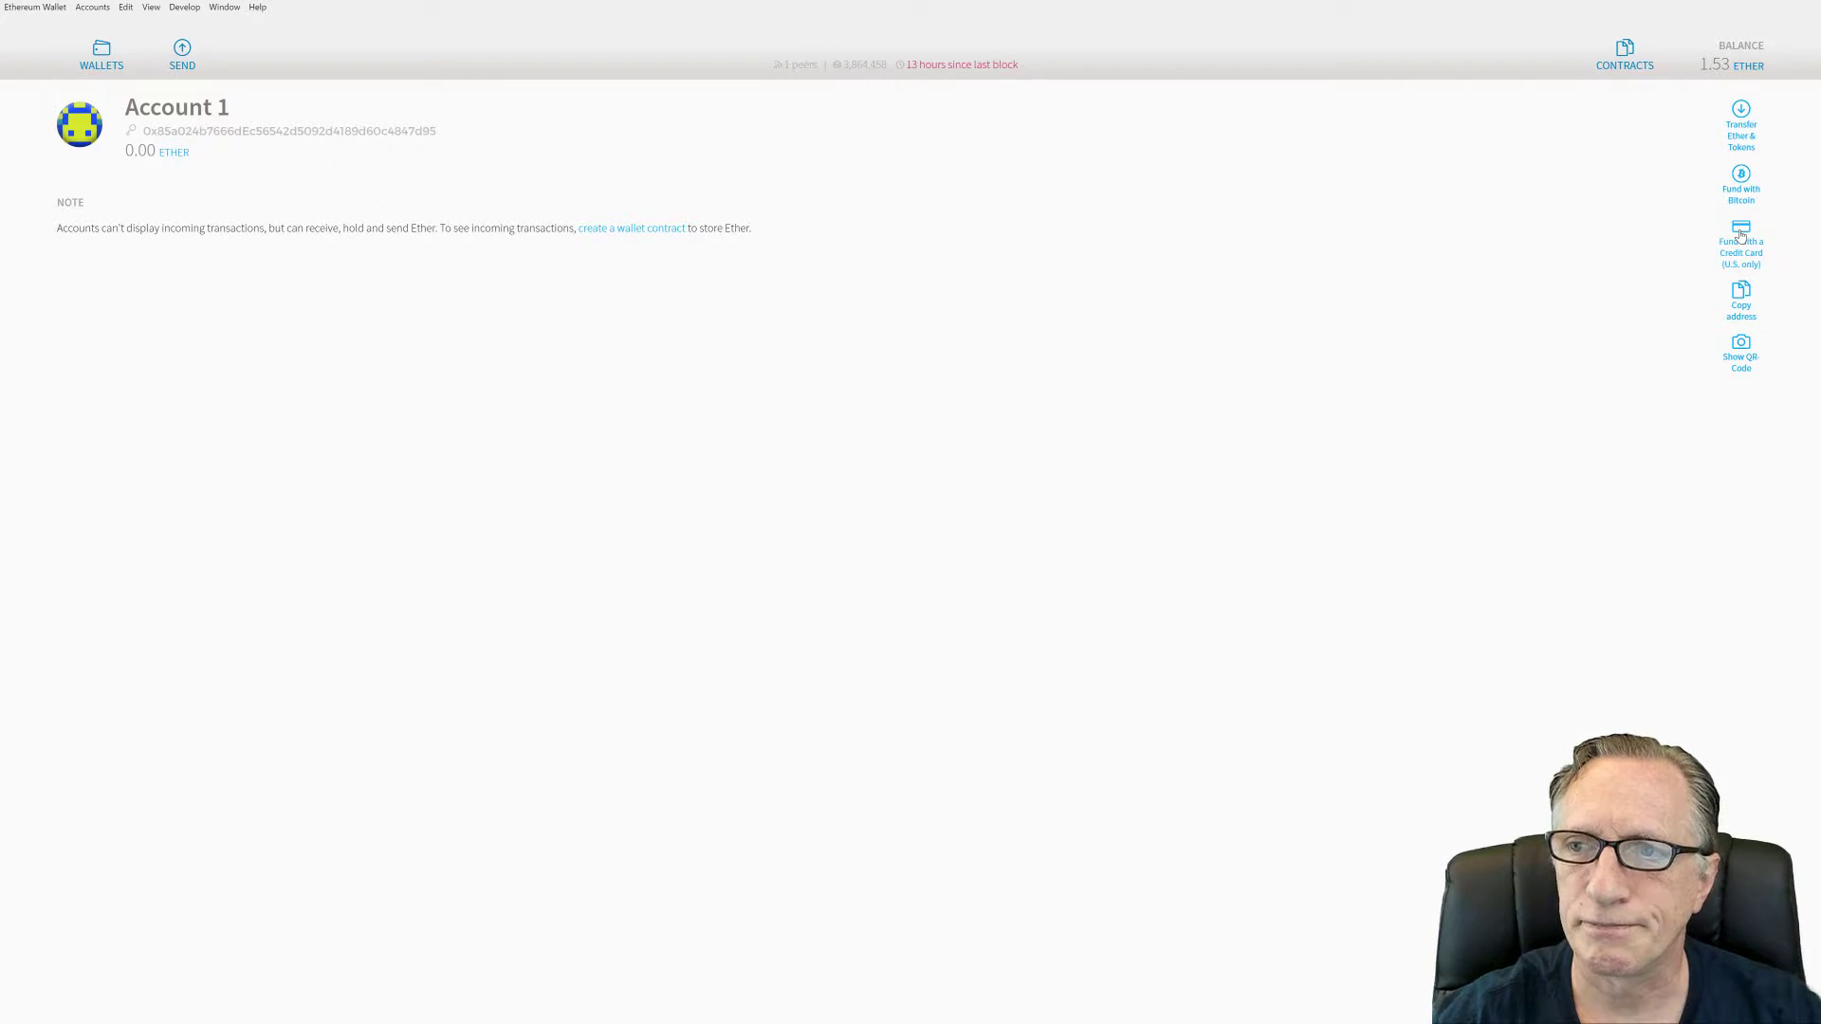
click(1741, 233)
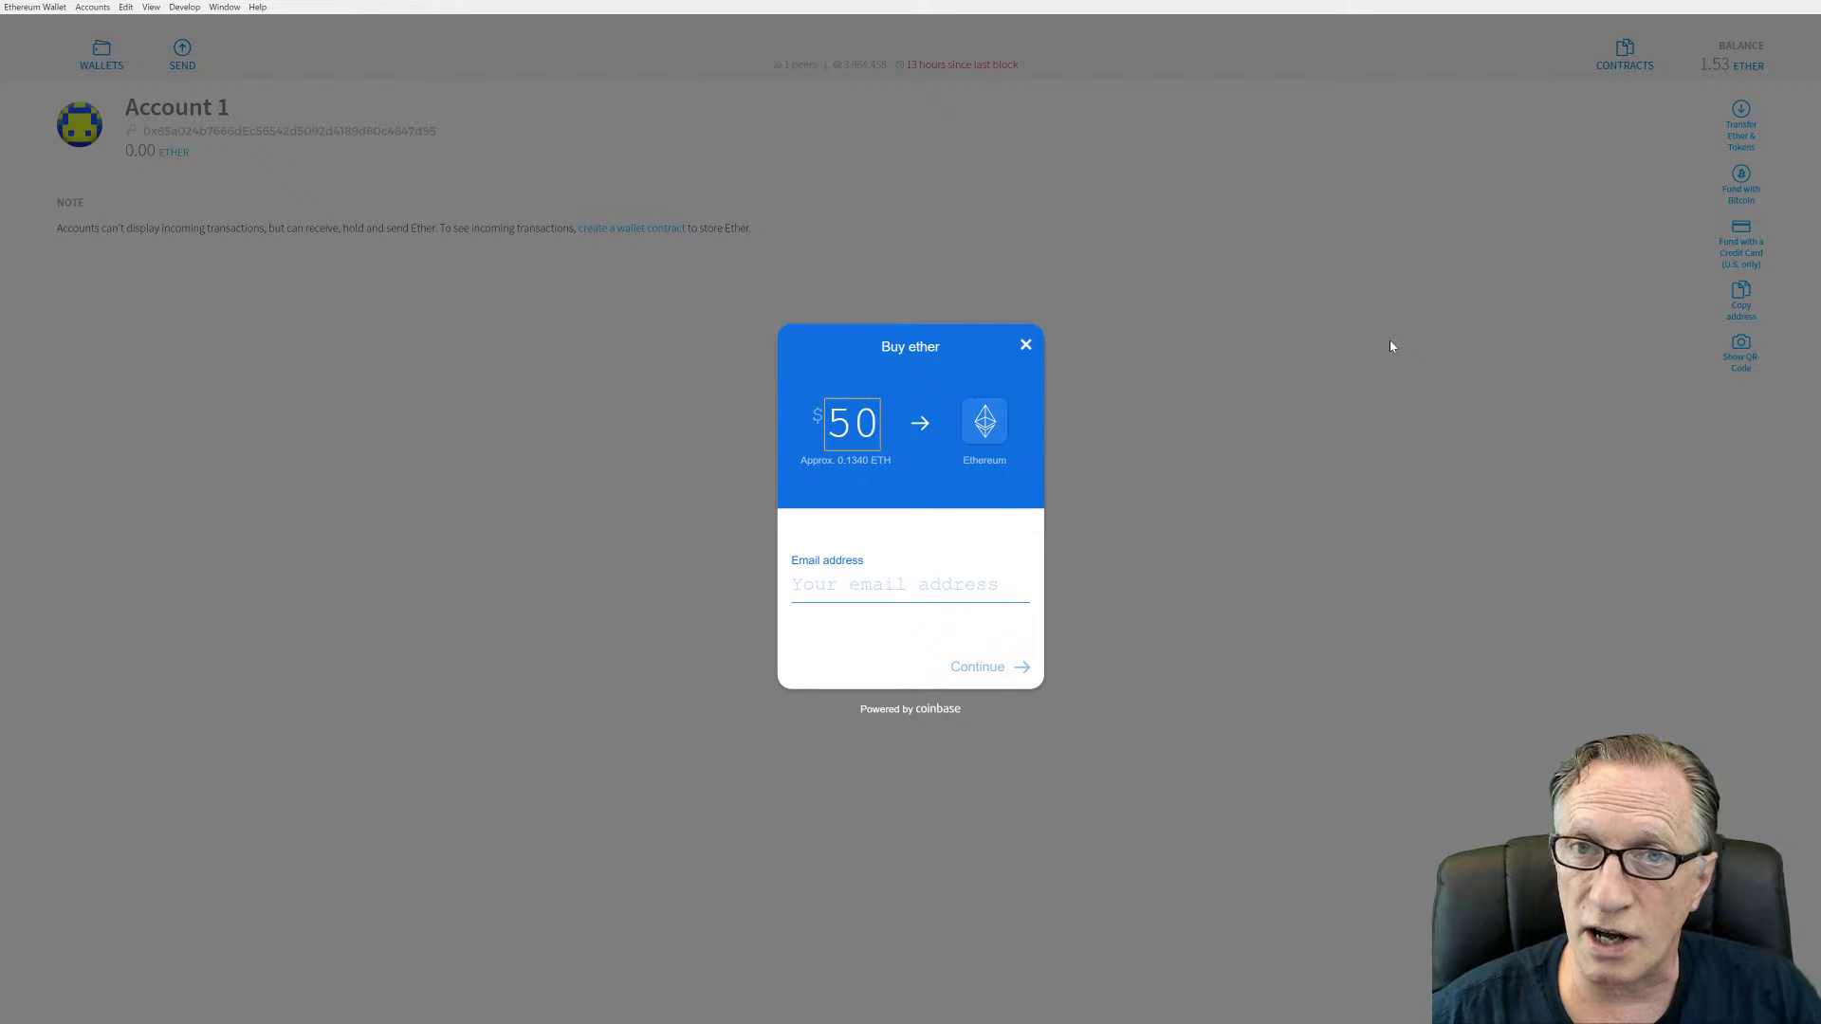
key(BackSpace)
key(BackSpace)
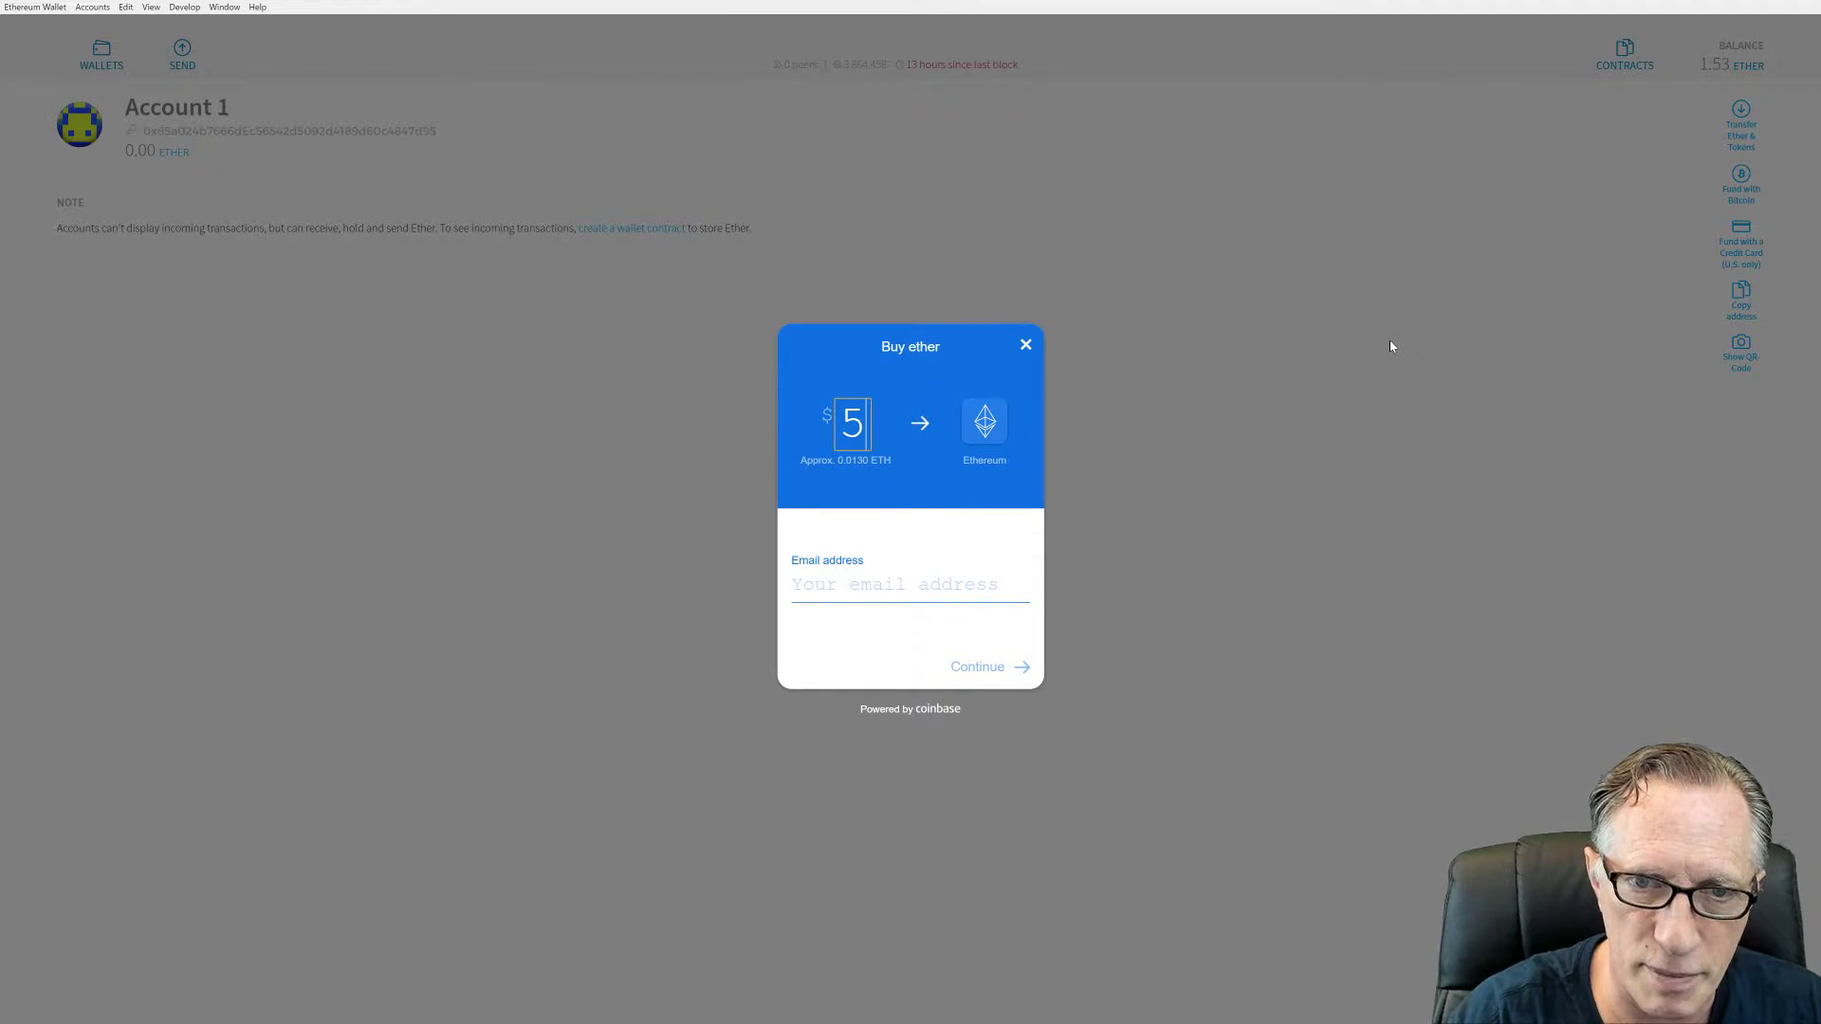
text(50)
key(BackSpace)
key(BackSpace)
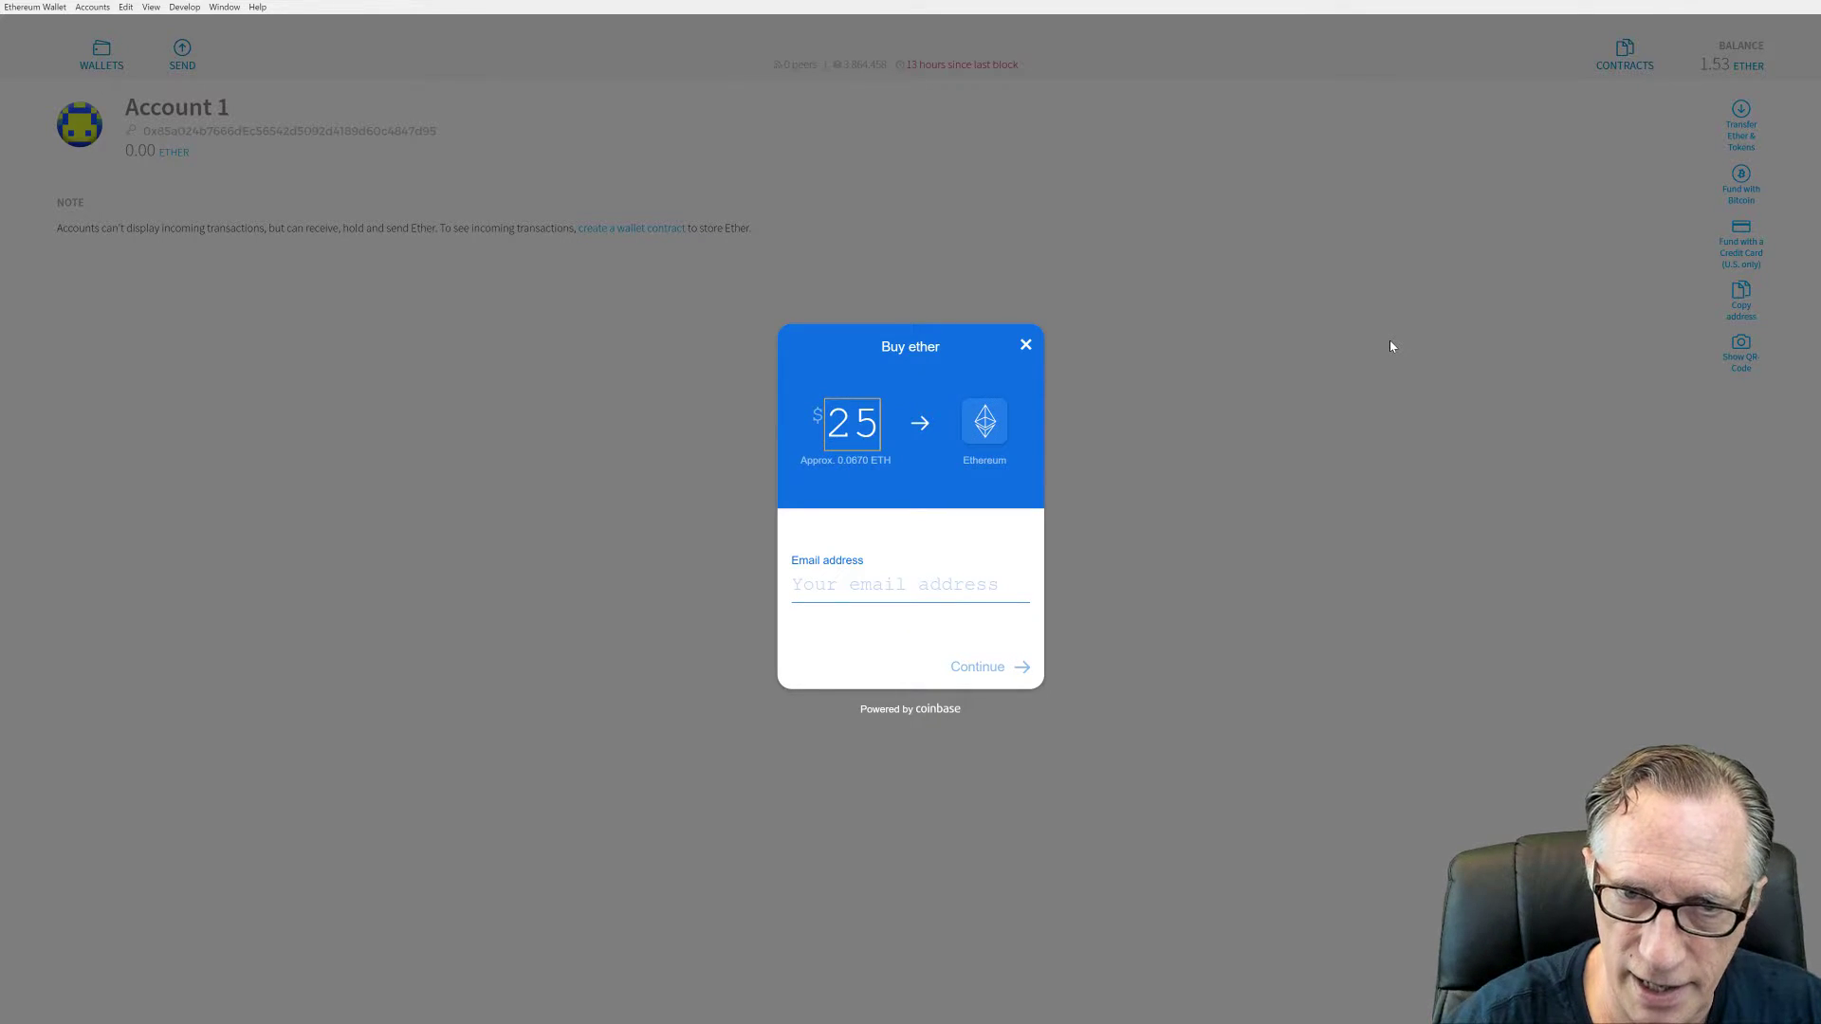
text(100)
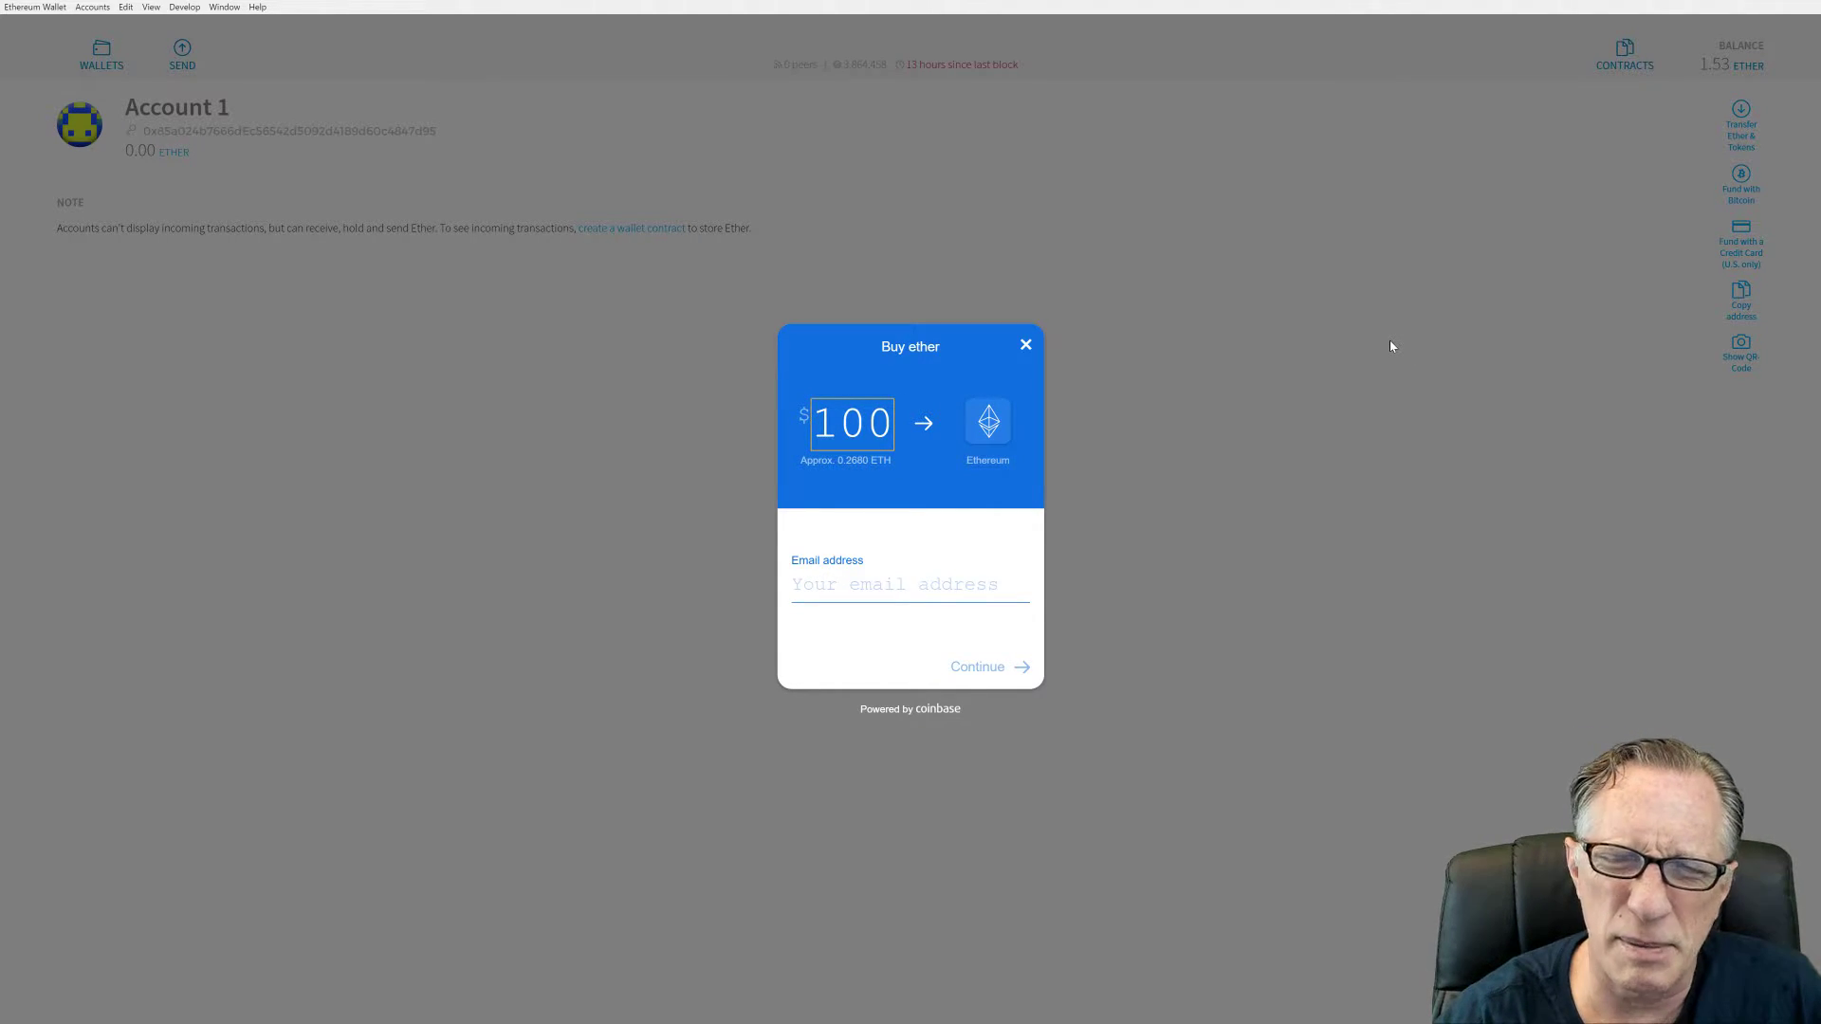
key(BackSpace)
key(BackSpace)
key(BackSpace)
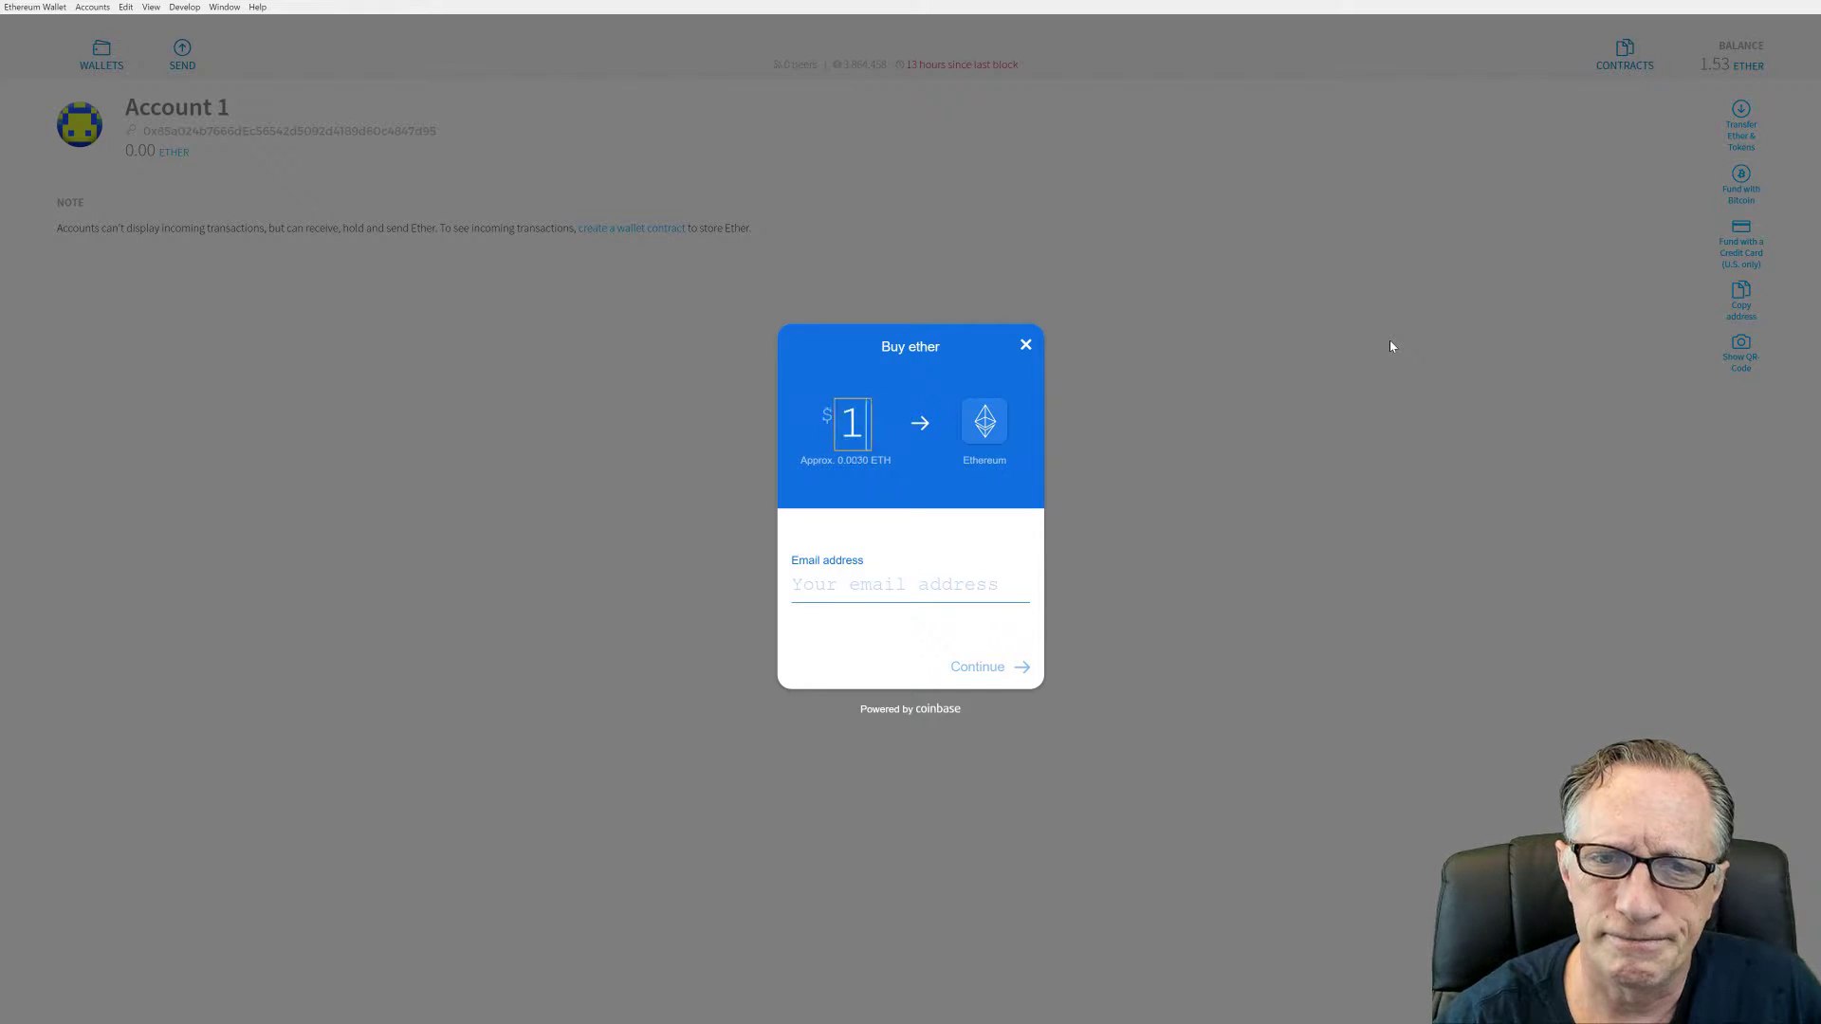
click(1026, 345)
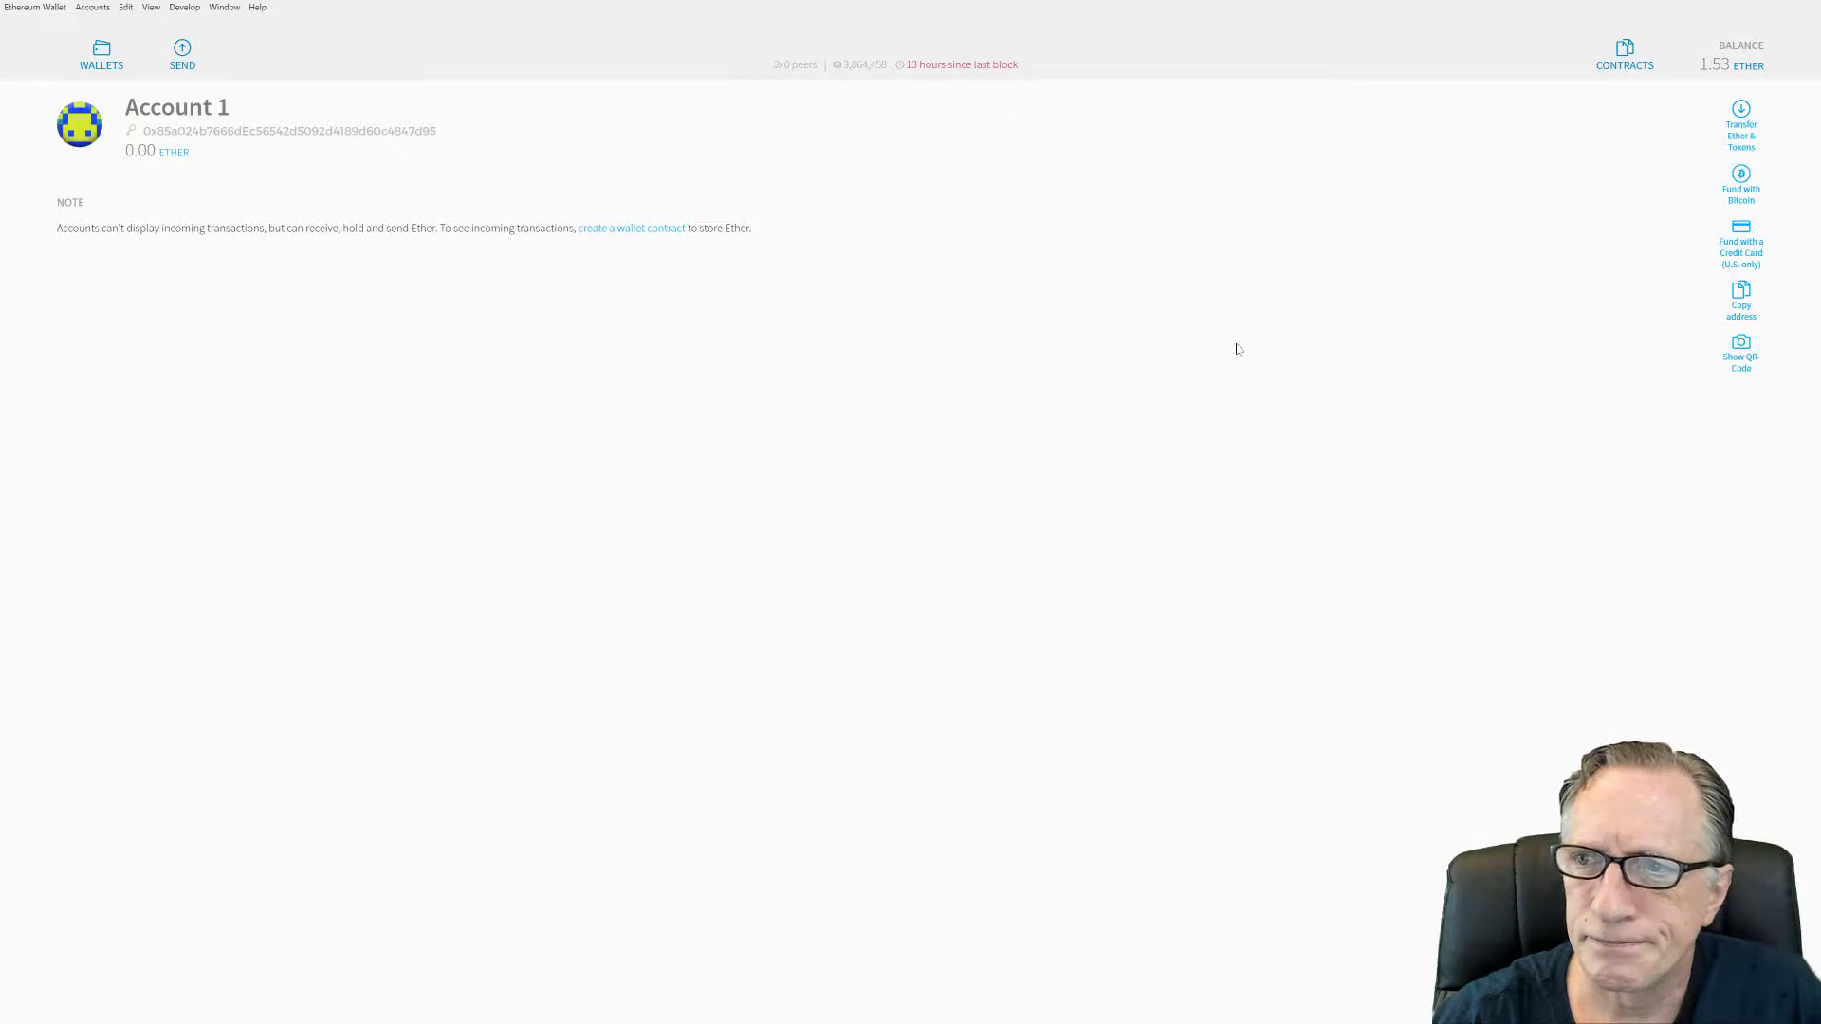
Reopen the credit-card purchase and submit the buyer's email address.
click(1737, 239)
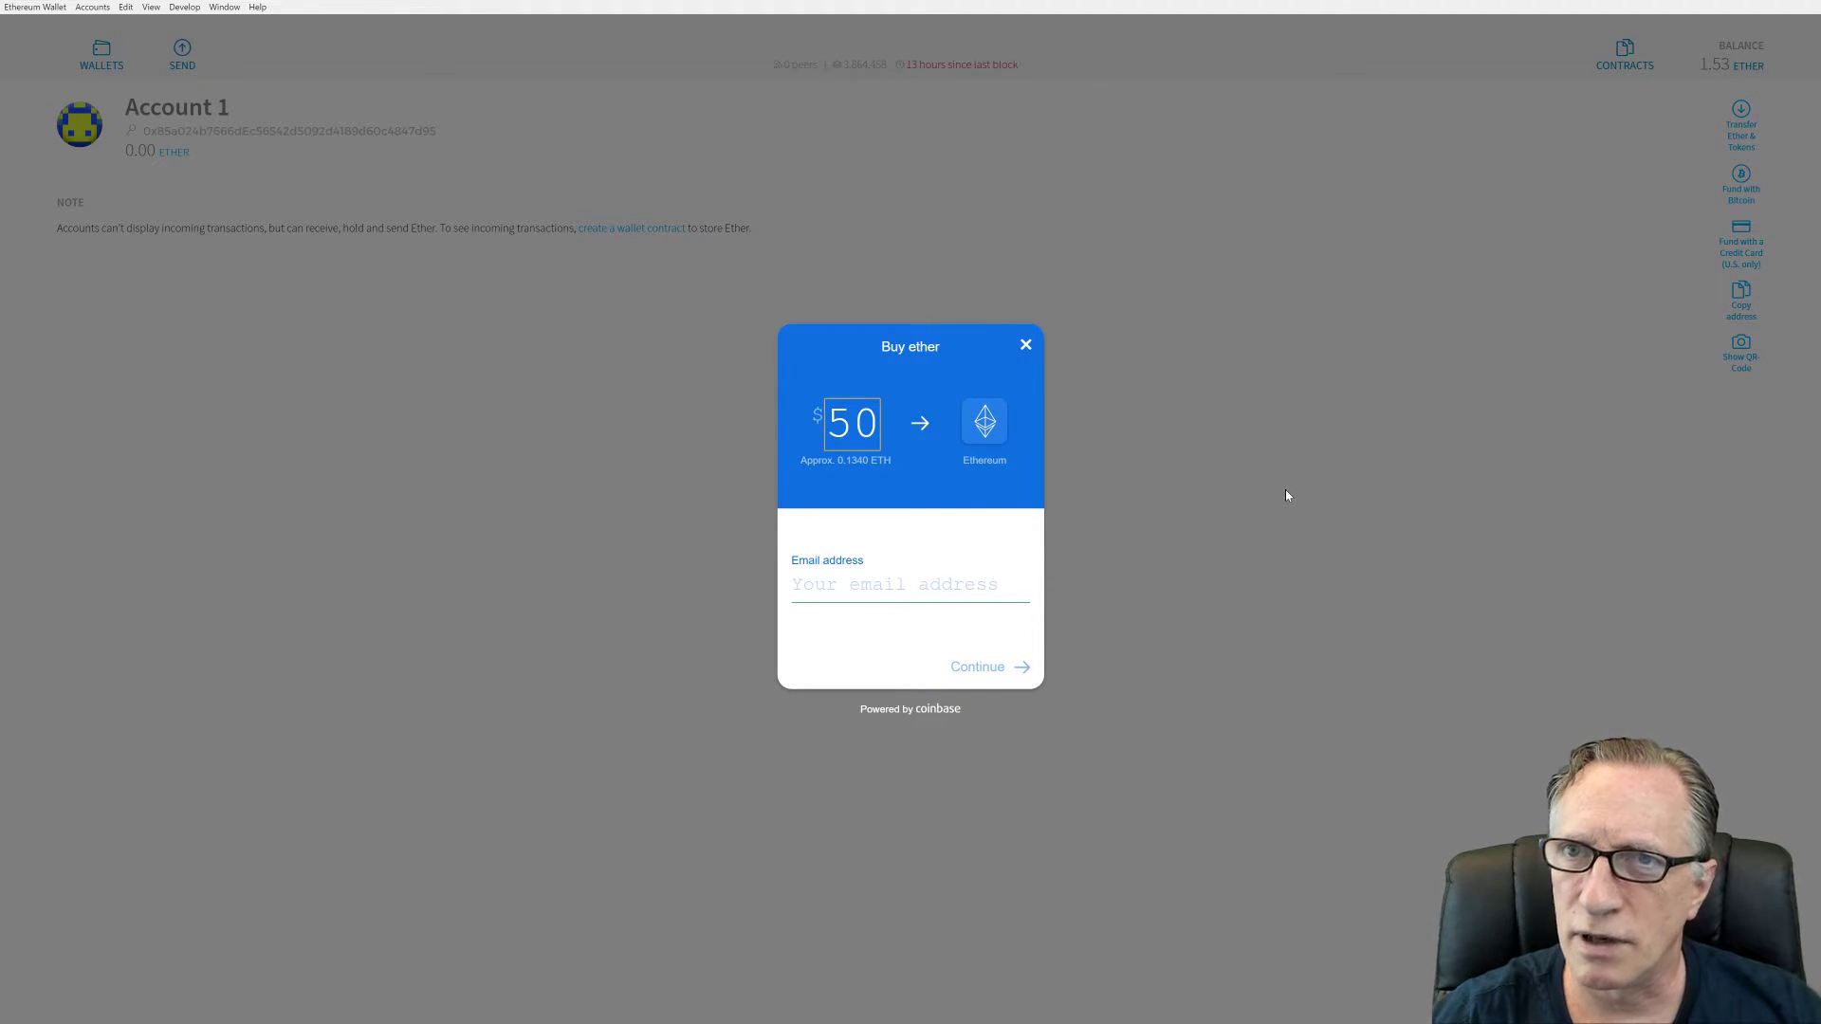
click(966, 581)
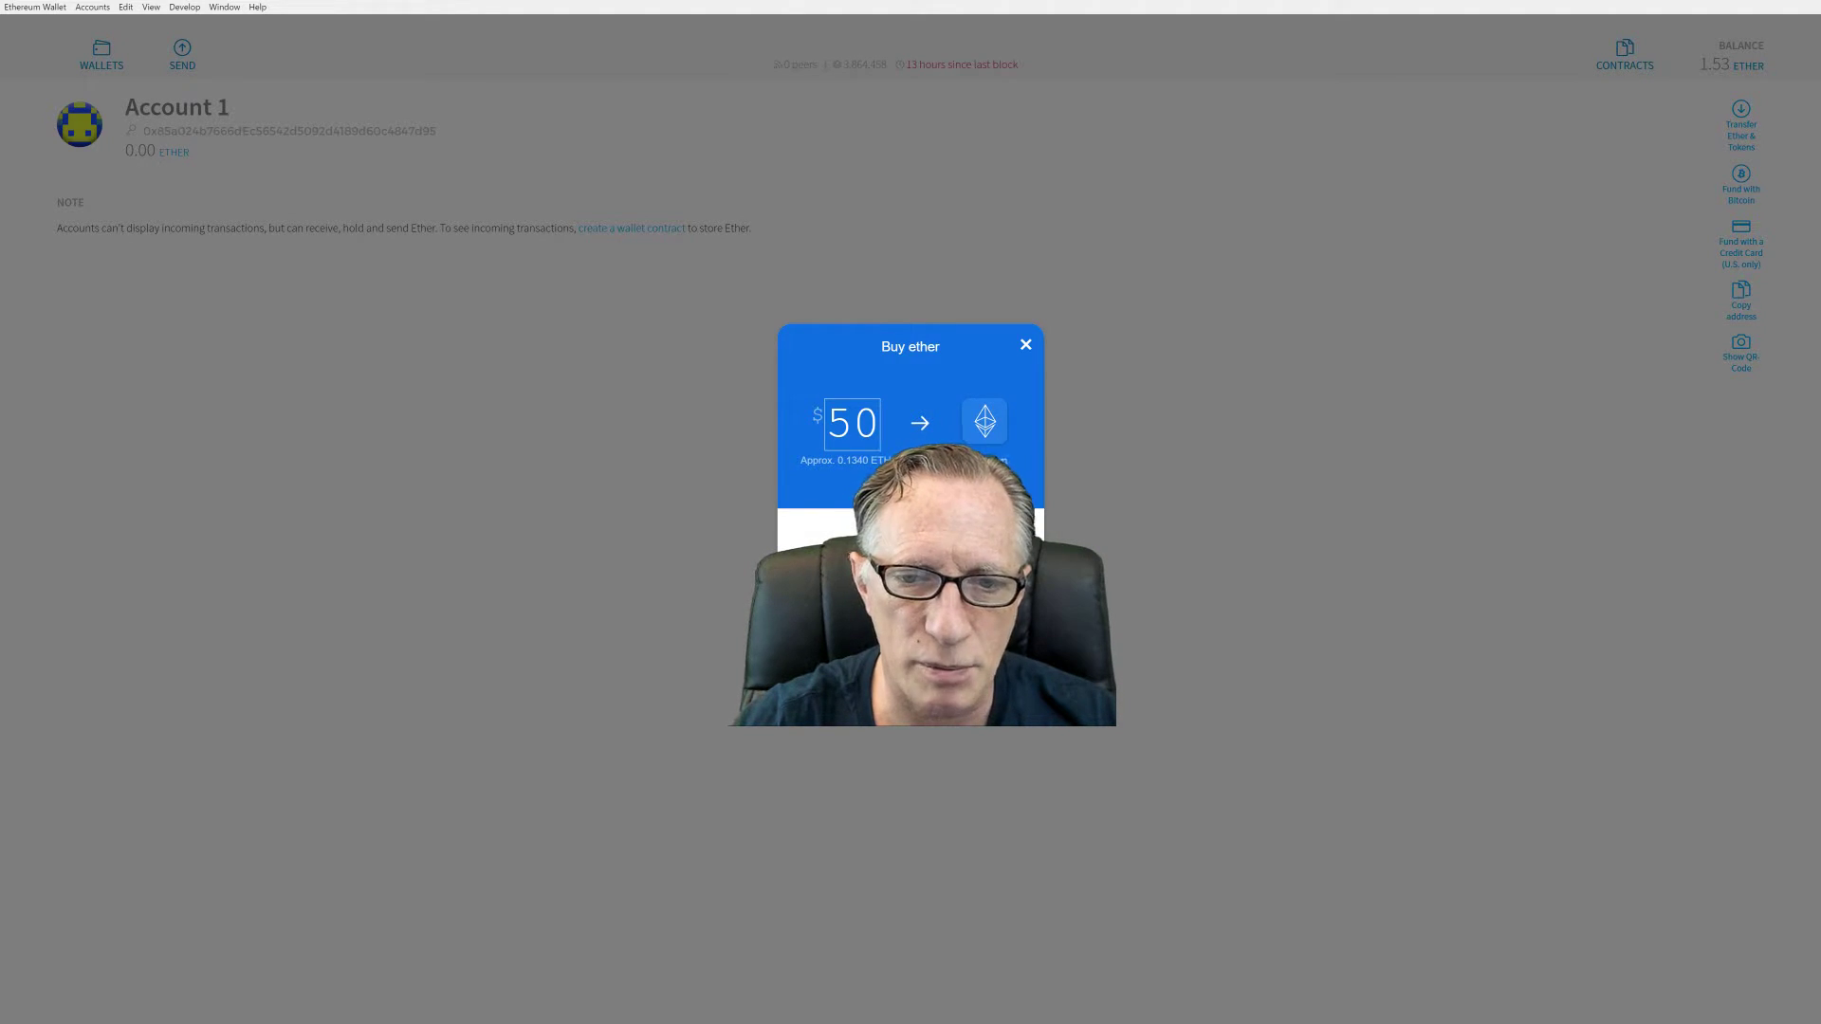
key(Return)
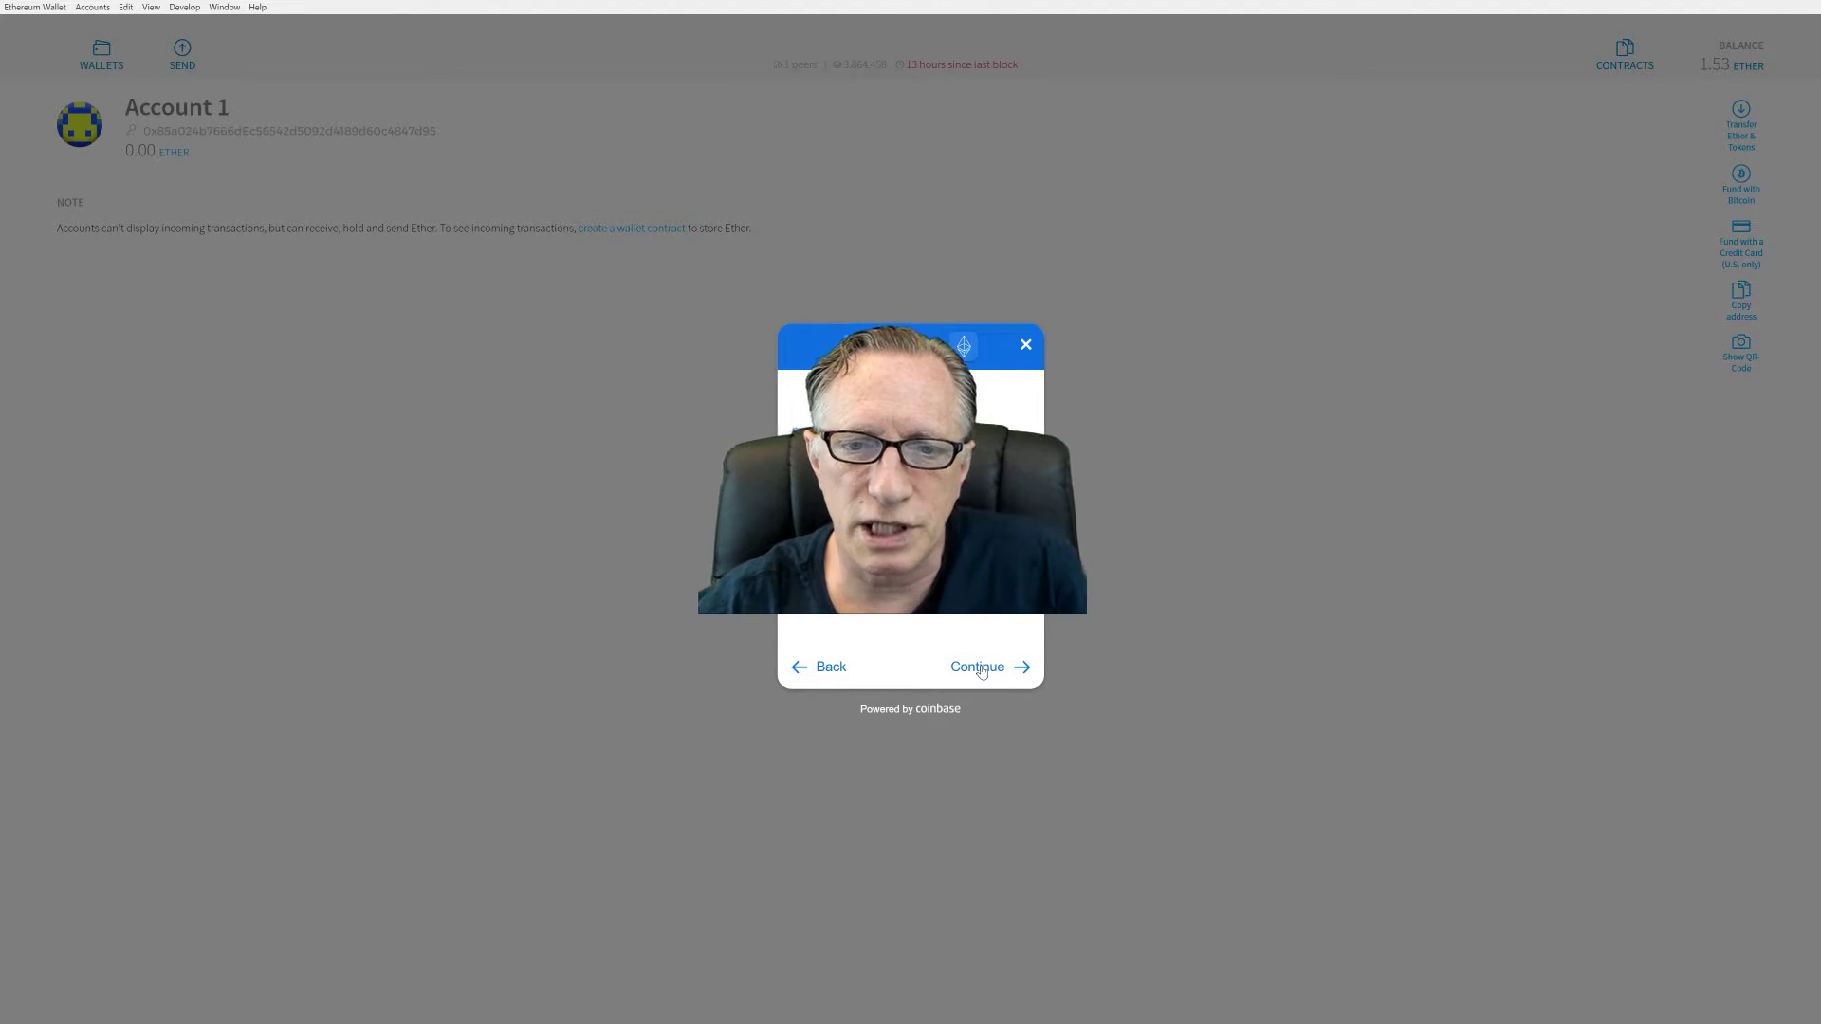
Continue past the personal details and enter the emailed verification code.
click(979, 669)
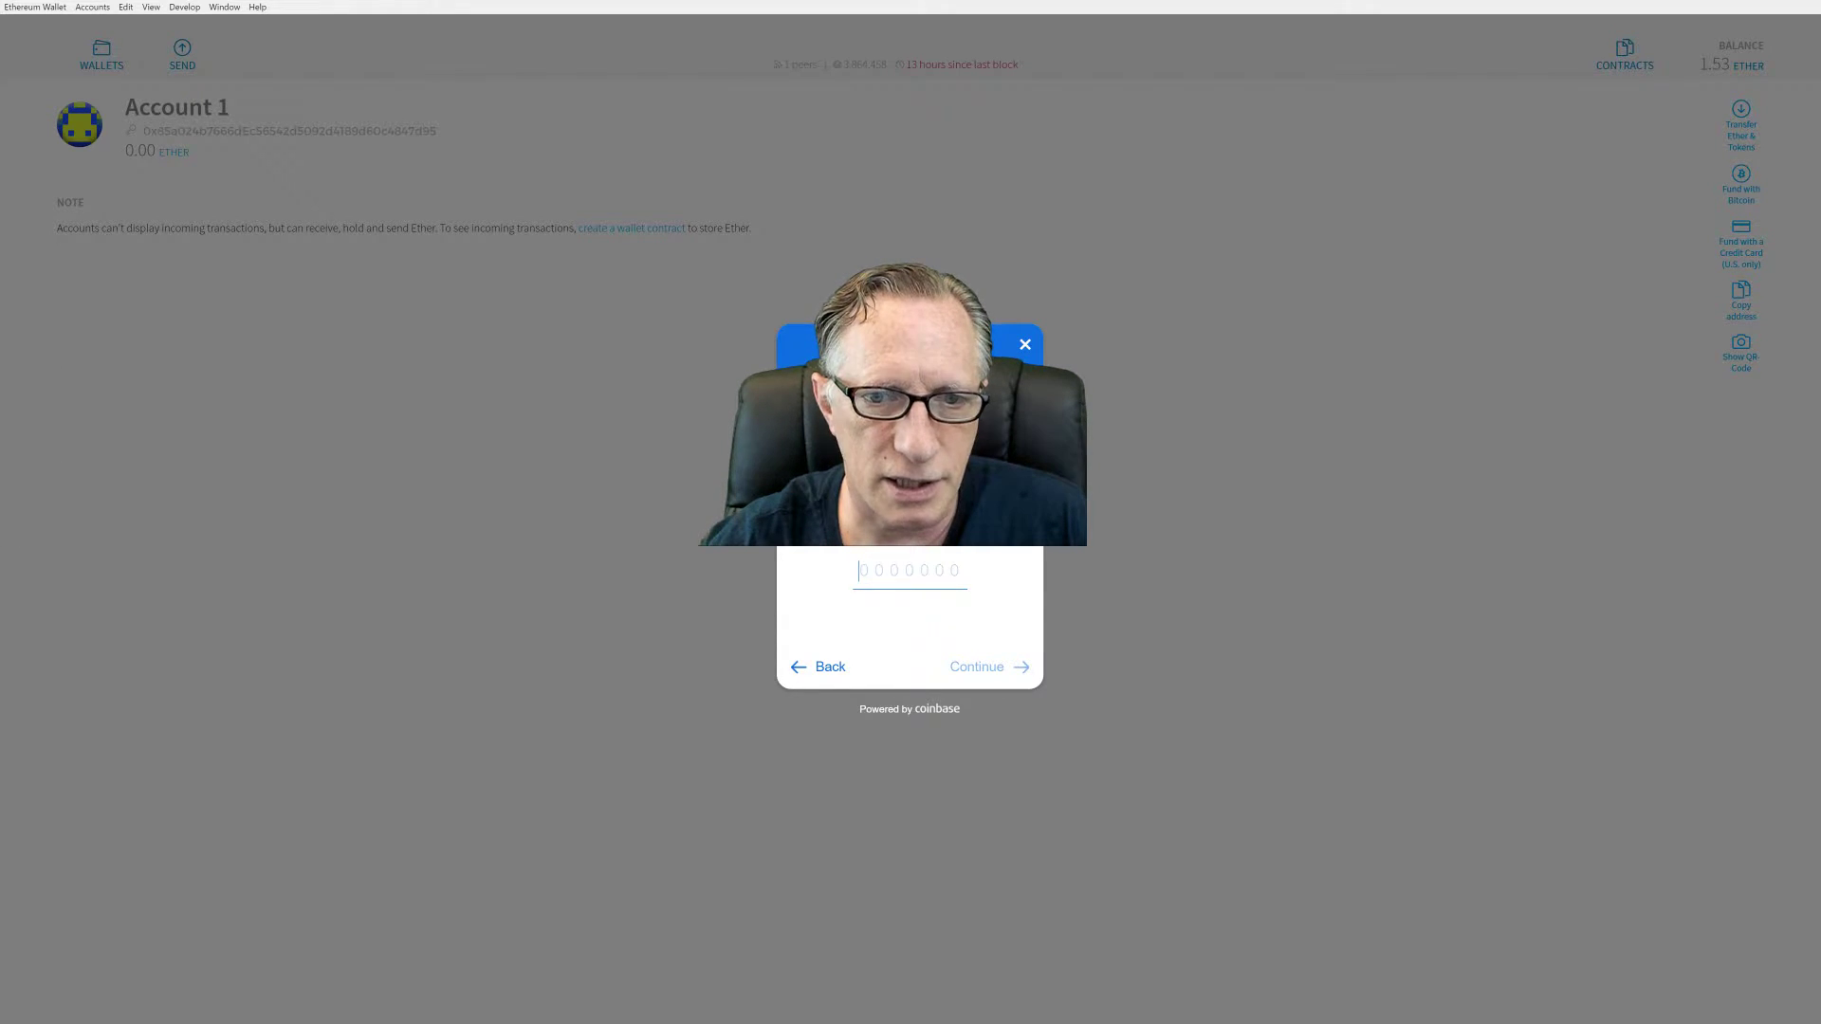
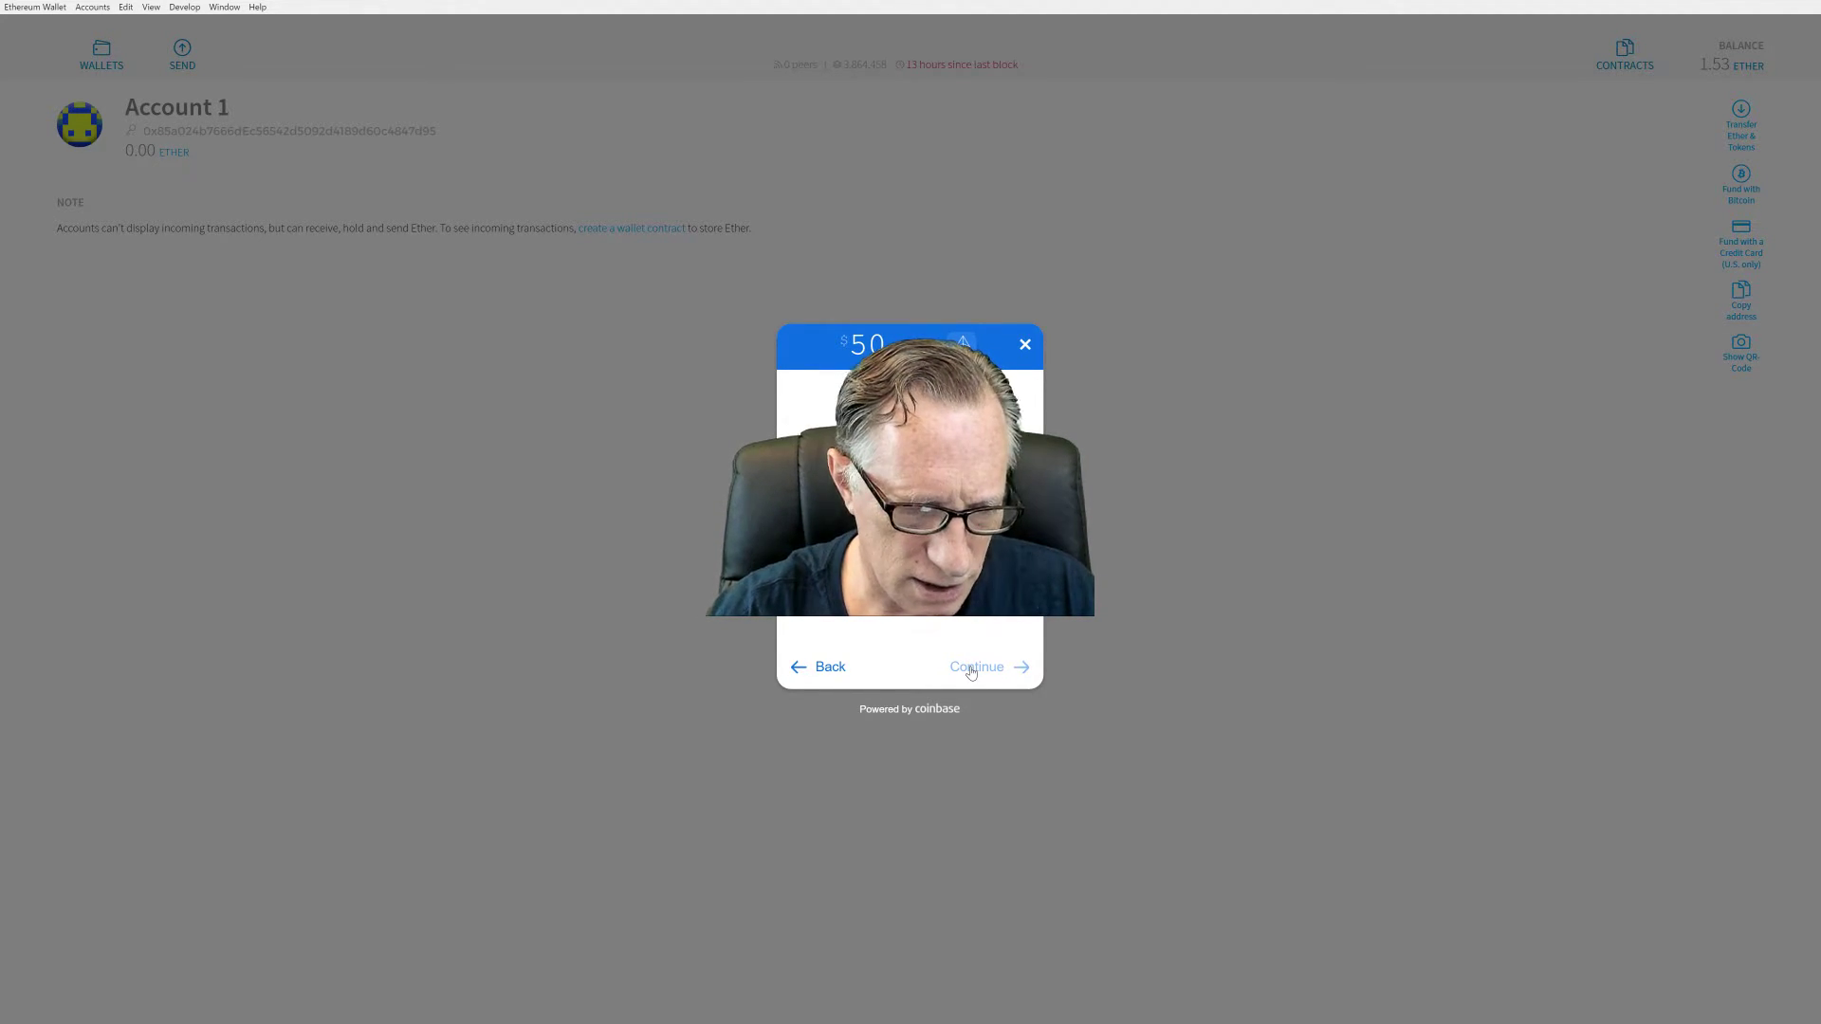
Complete the phone step and choose Credit/Debit card as the new payment method.
click(972, 672)
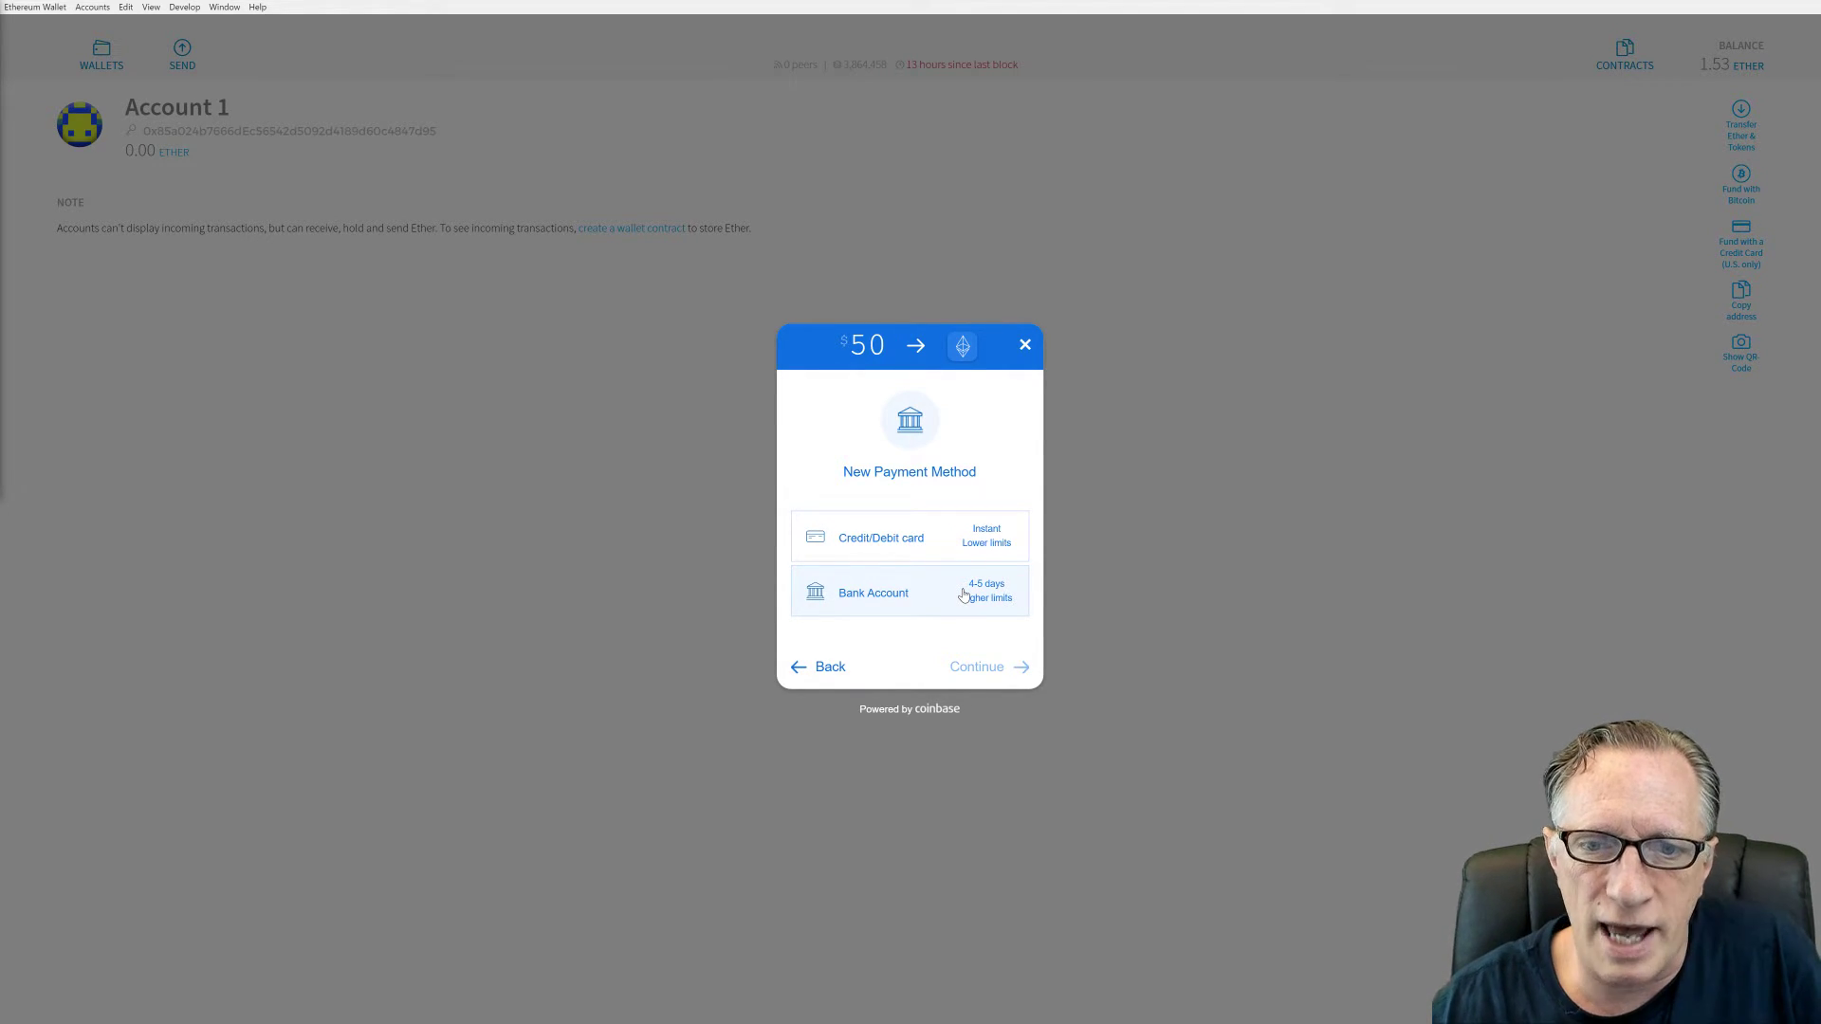
click(908, 539)
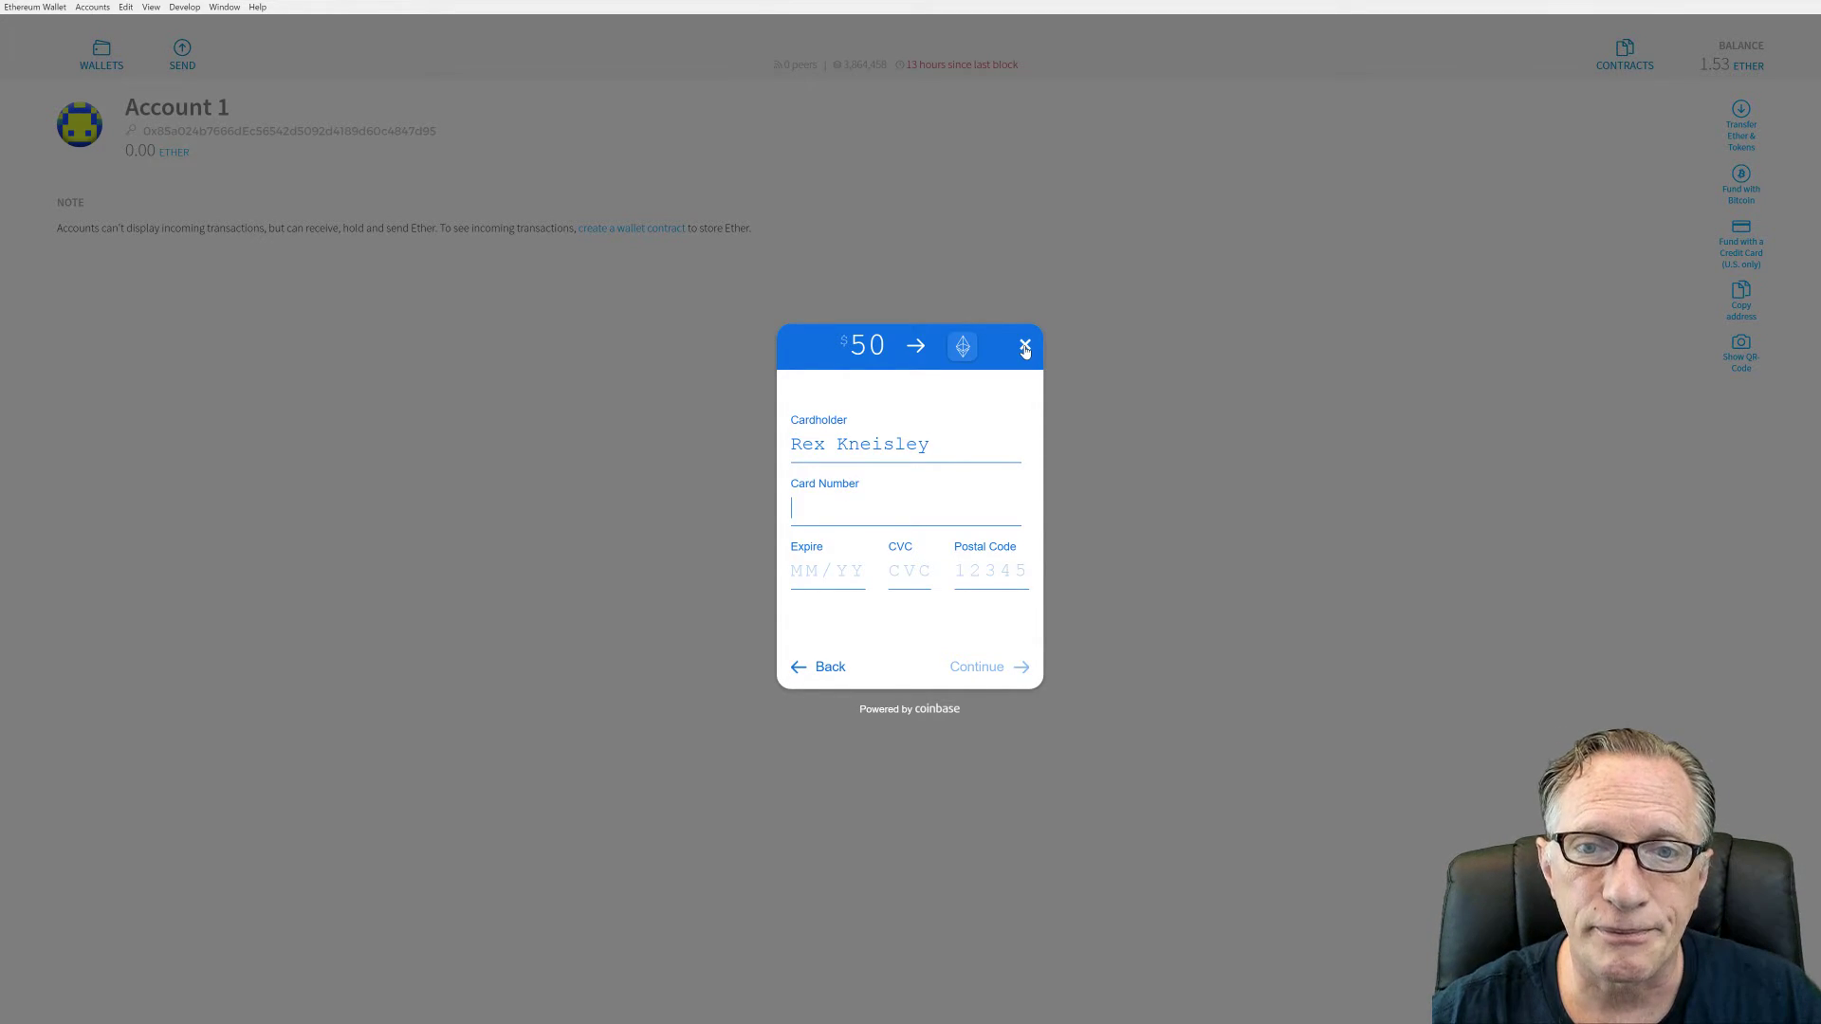
Close the Coinbase card payment window without entering card details.
click(1025, 346)
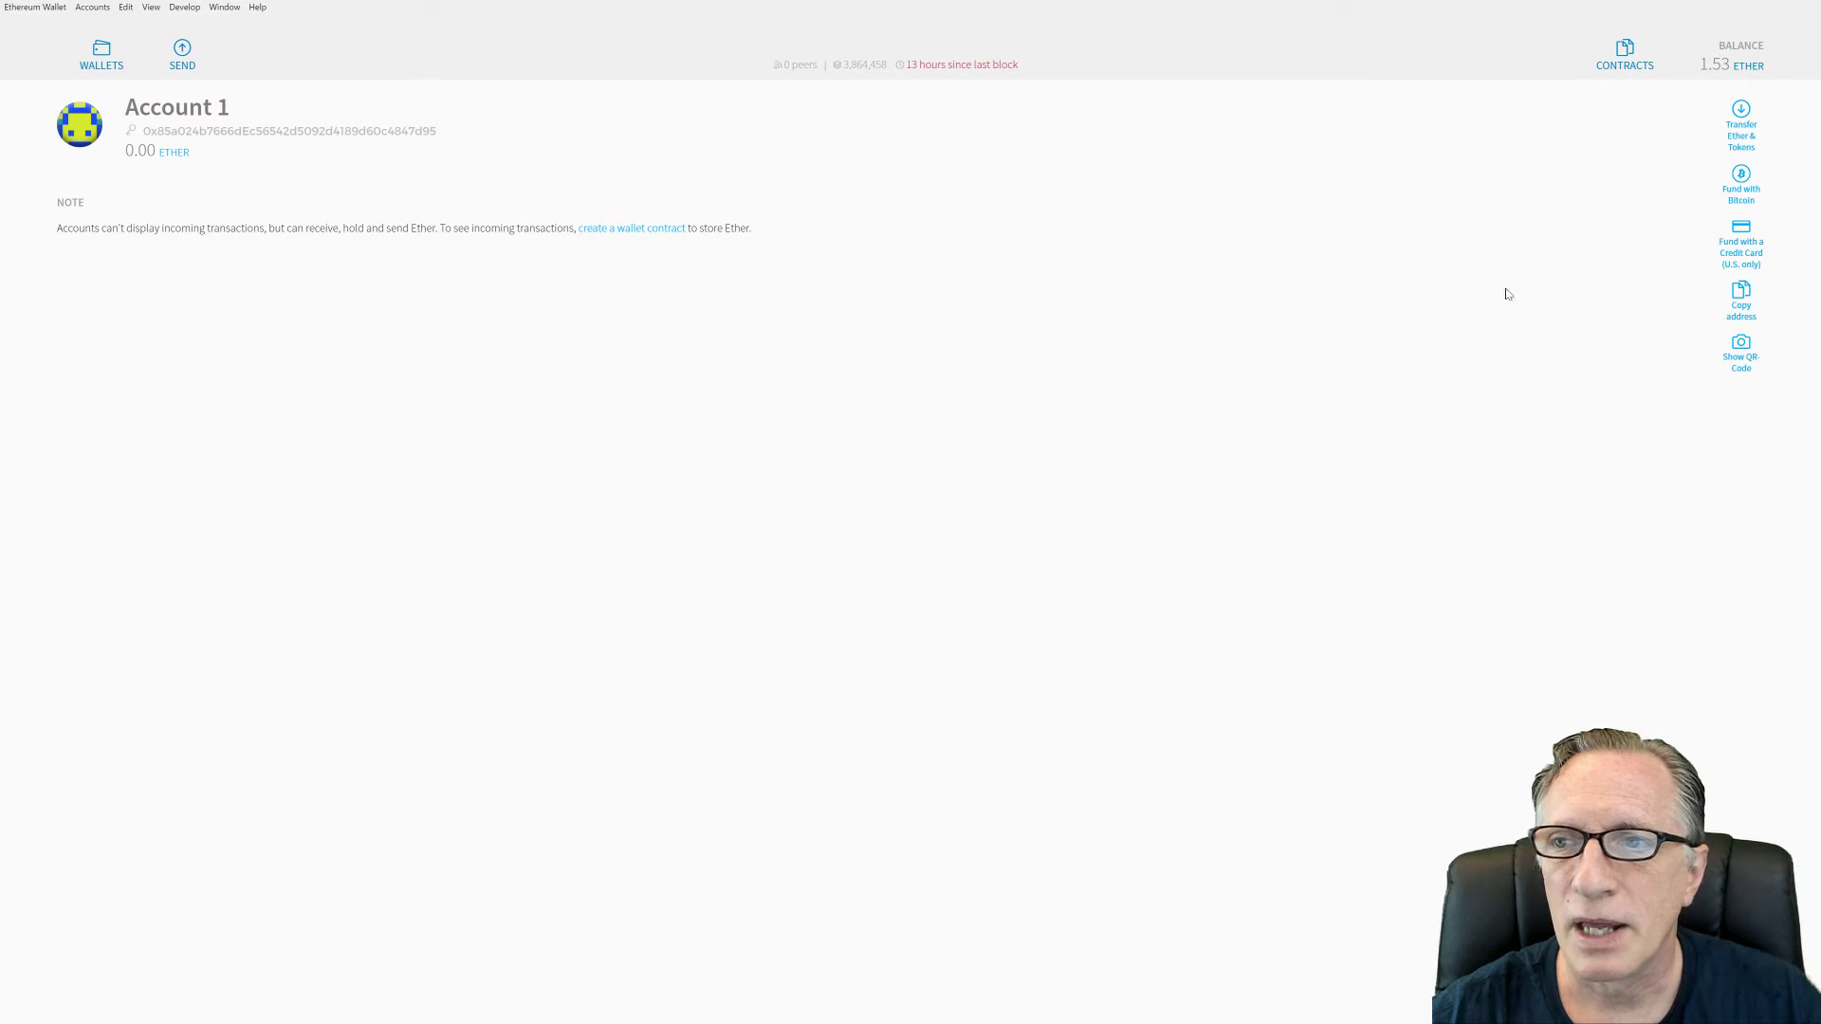